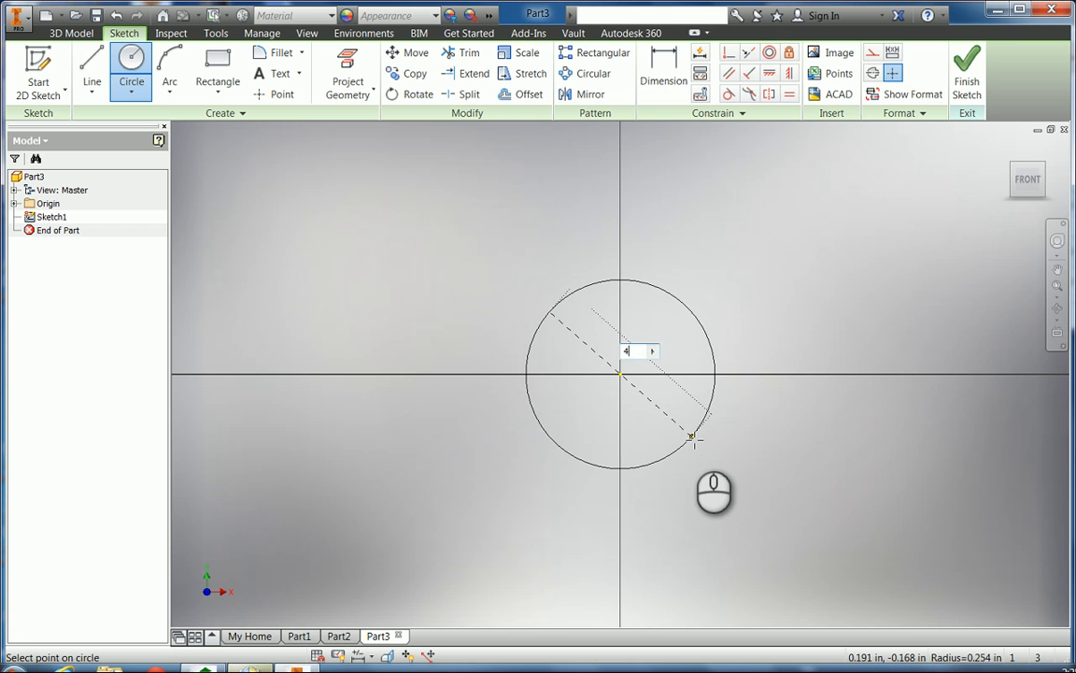
Draw a 4 in diameter circle centred on the origin and finish the sketch.
key(Tab)
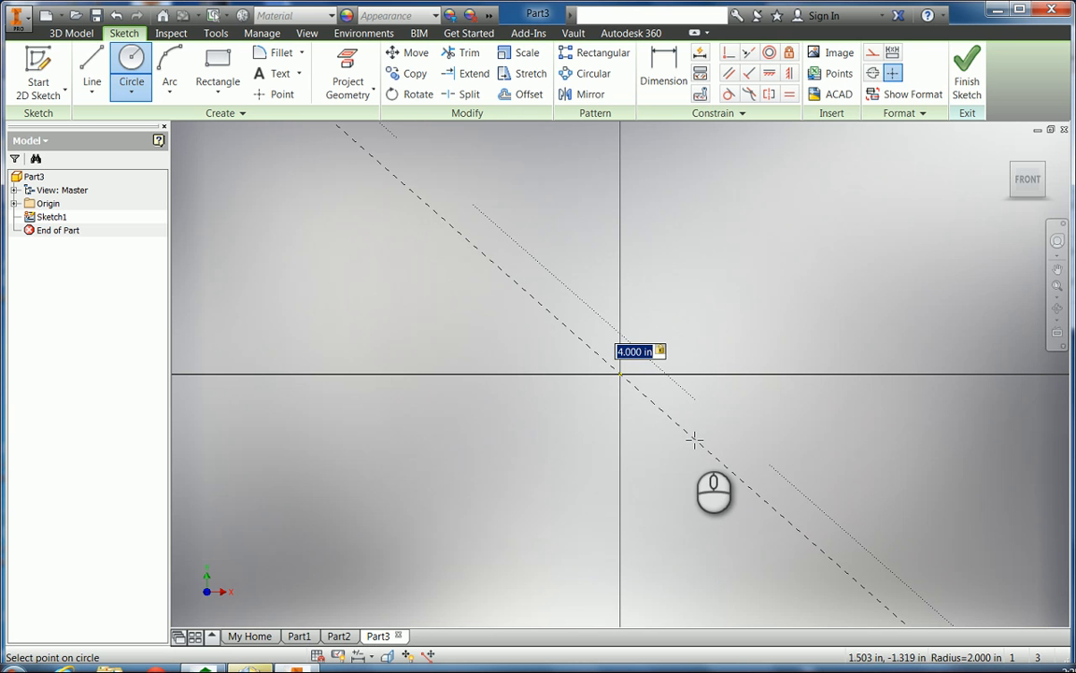
key(Return)
scroll(692, 438, up, 4)
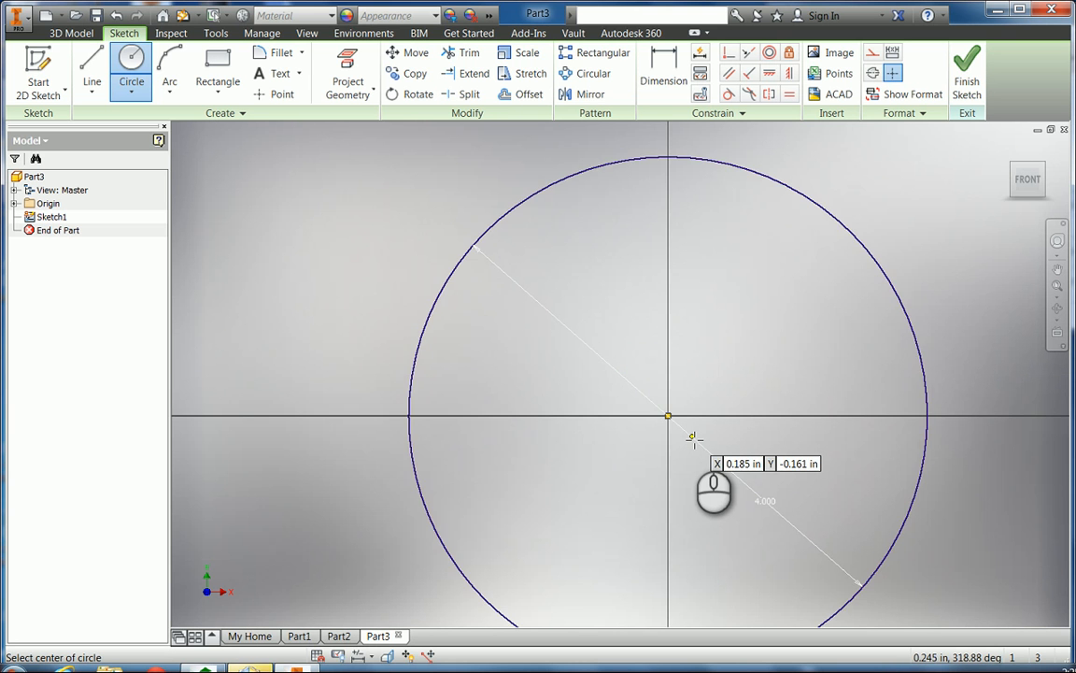
scroll(692, 437, up, 3)
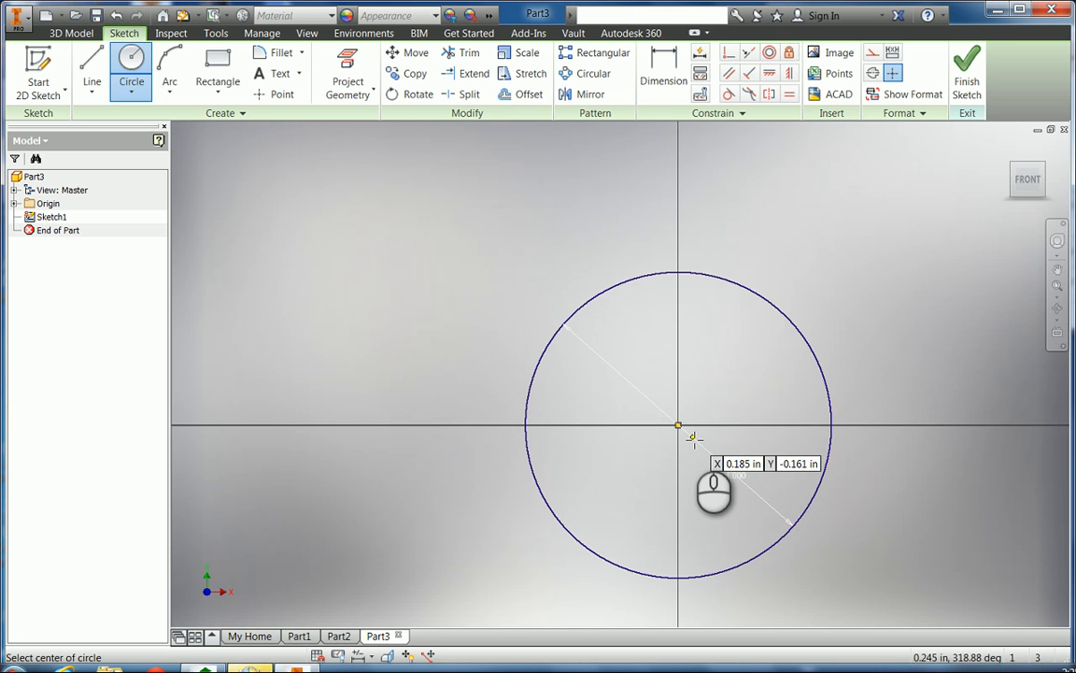
click(967, 74)
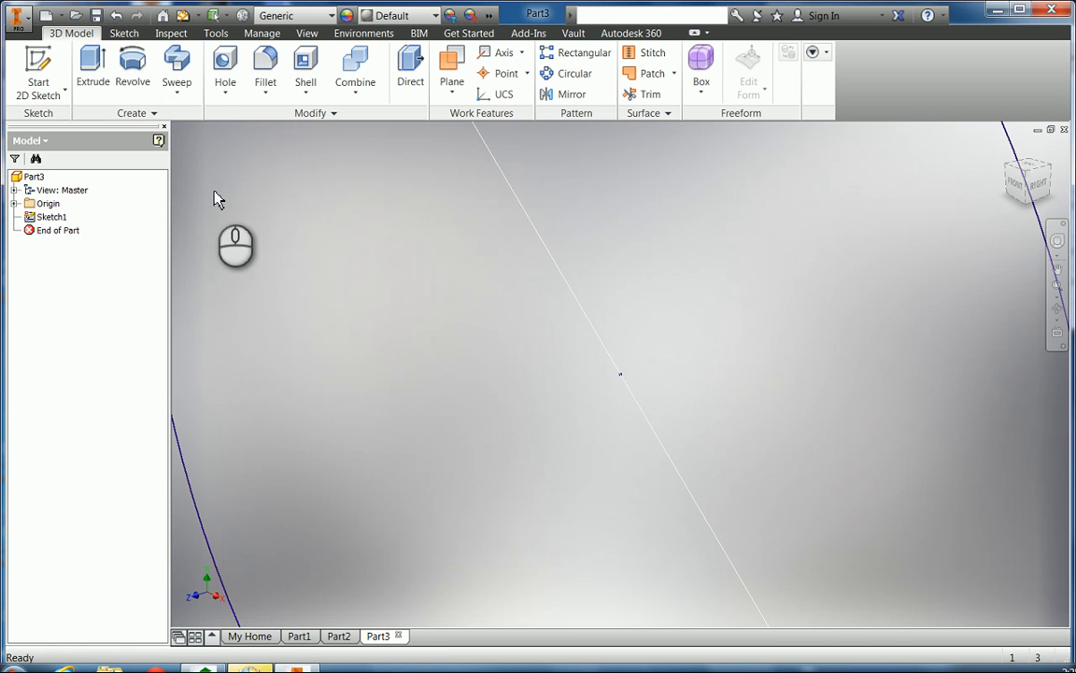
Extrude the circle 1.5 in into a solid cylinder.
click(97, 75)
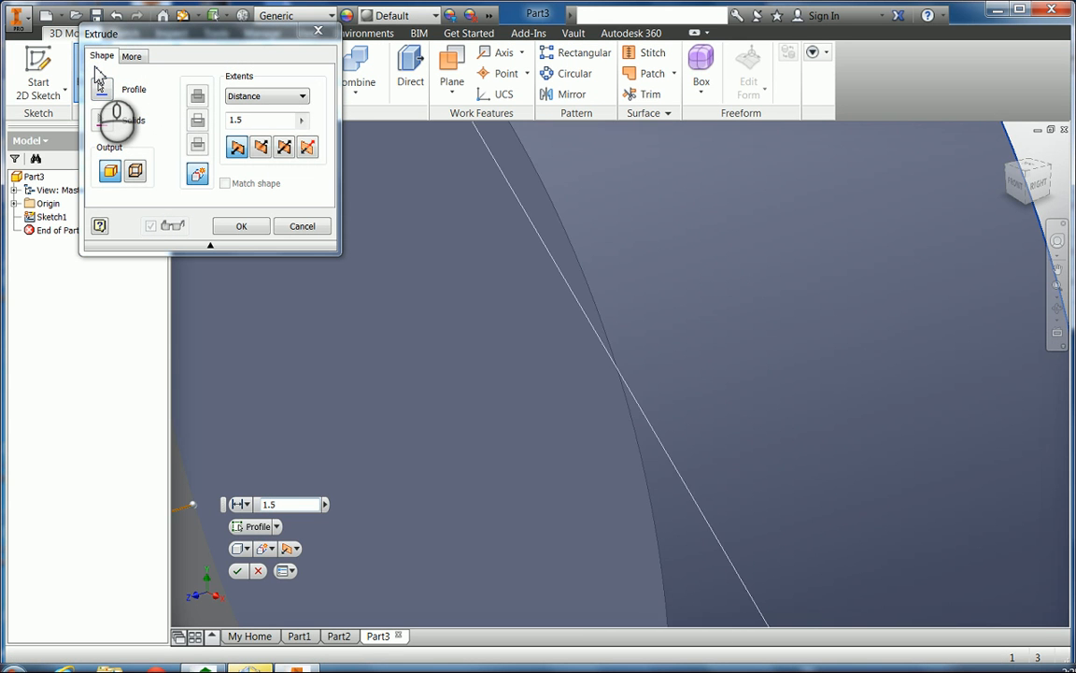
click(239, 572)
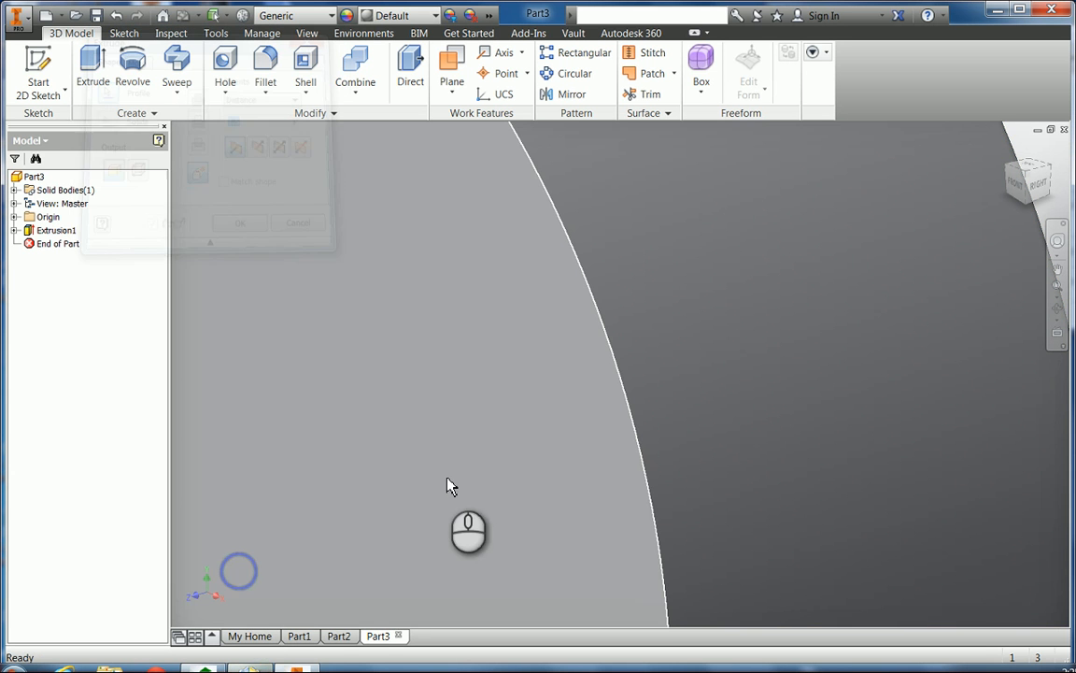
scroll(487, 474, up, 4)
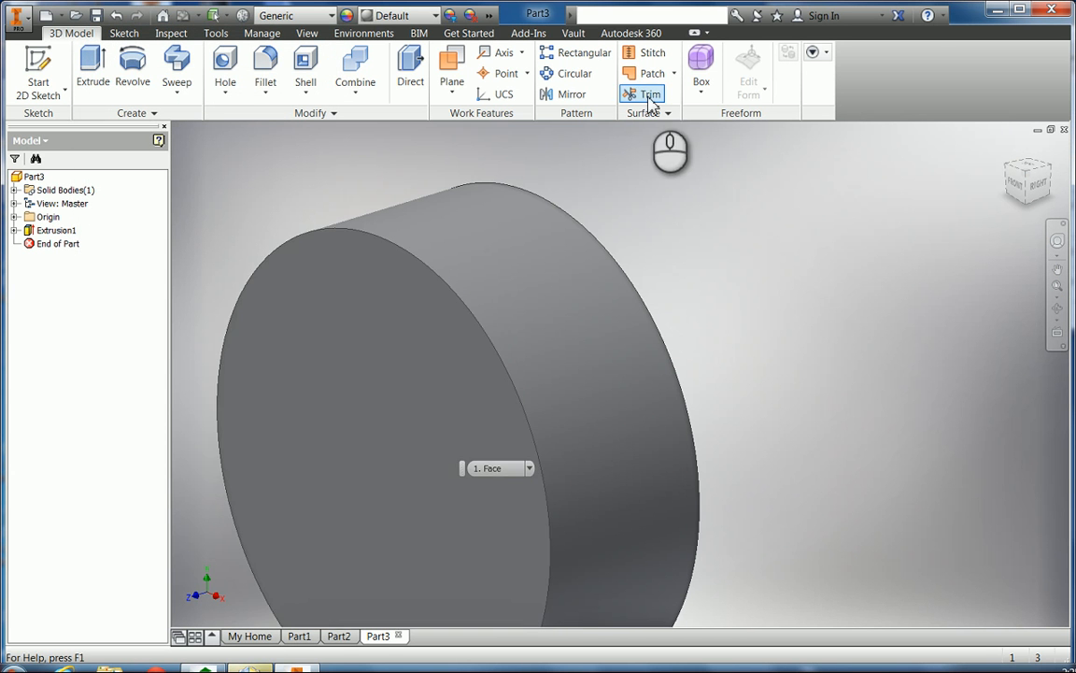
Start a sketch on the cylinder's front face and place a point at X 0, Y 1.25 in.
click(39, 75)
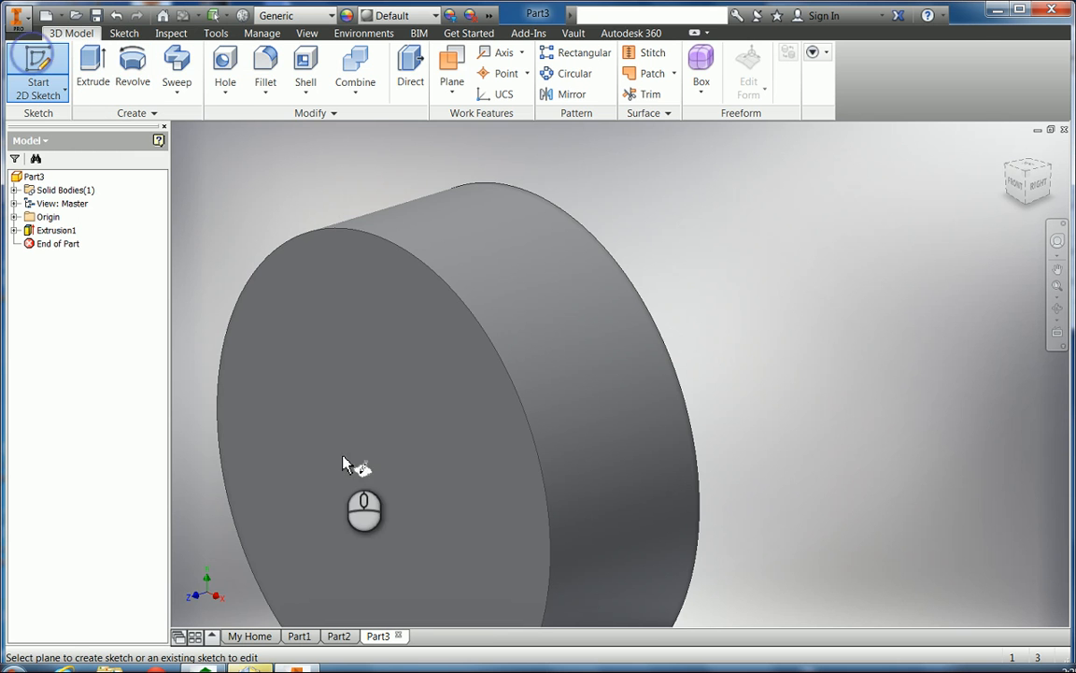
click(400, 466)
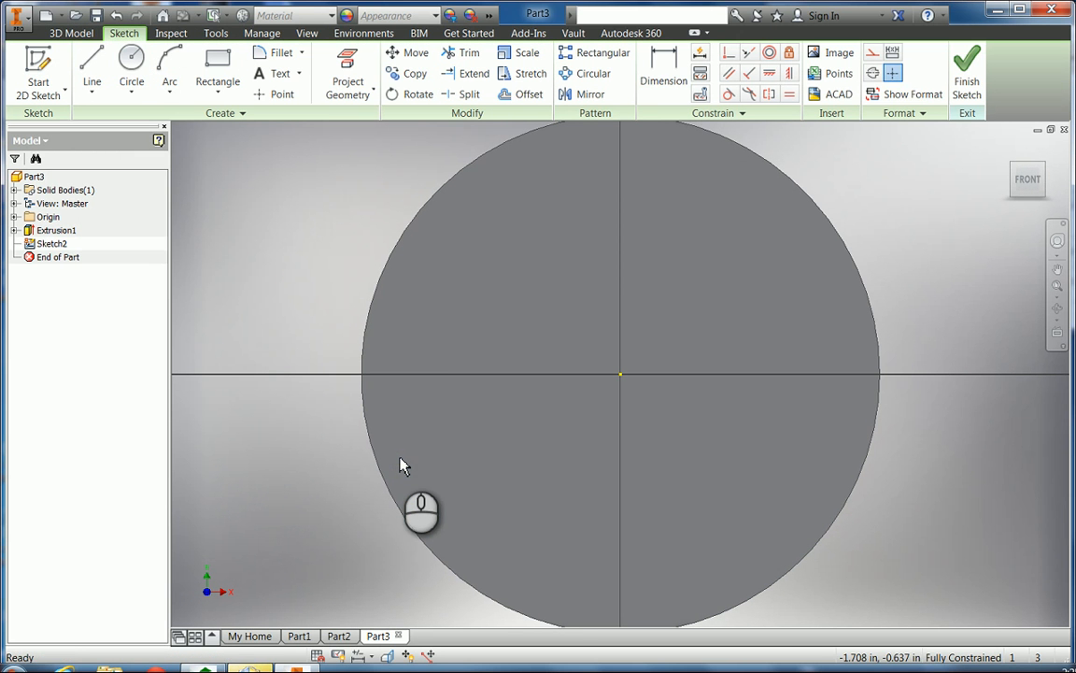
click(265, 95)
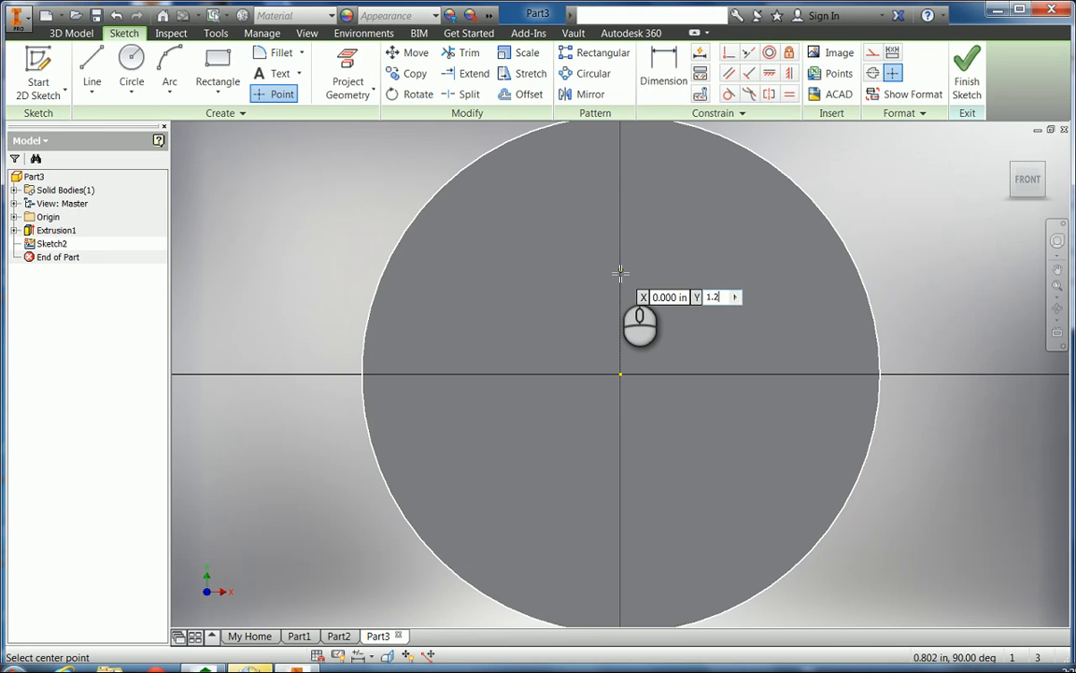
key(Tab)
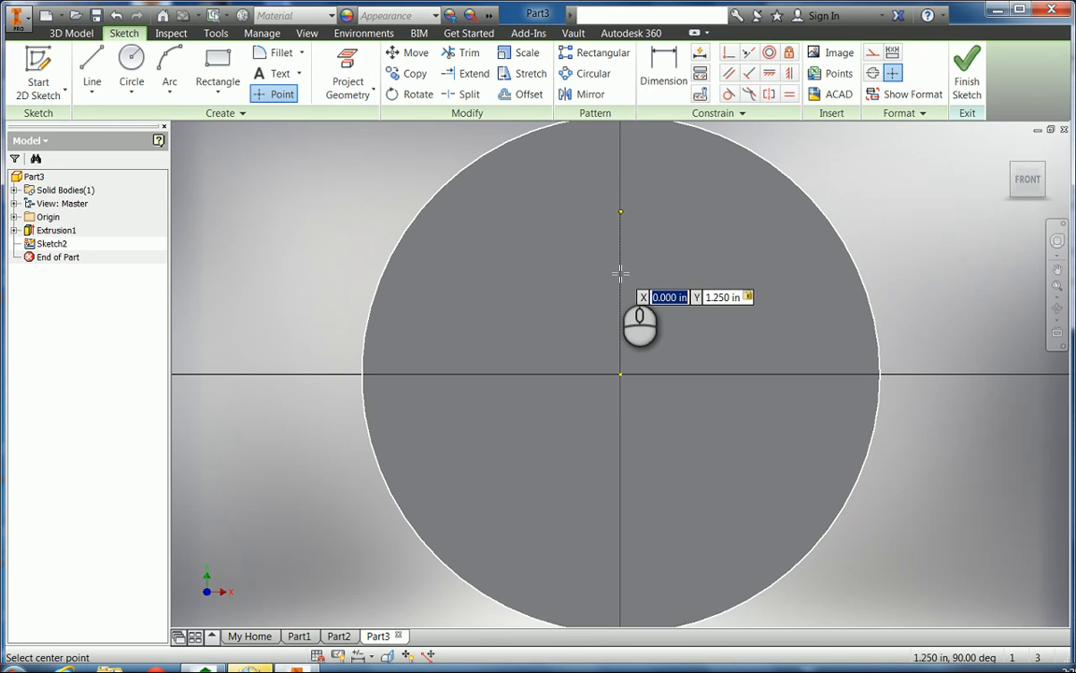
key(Return)
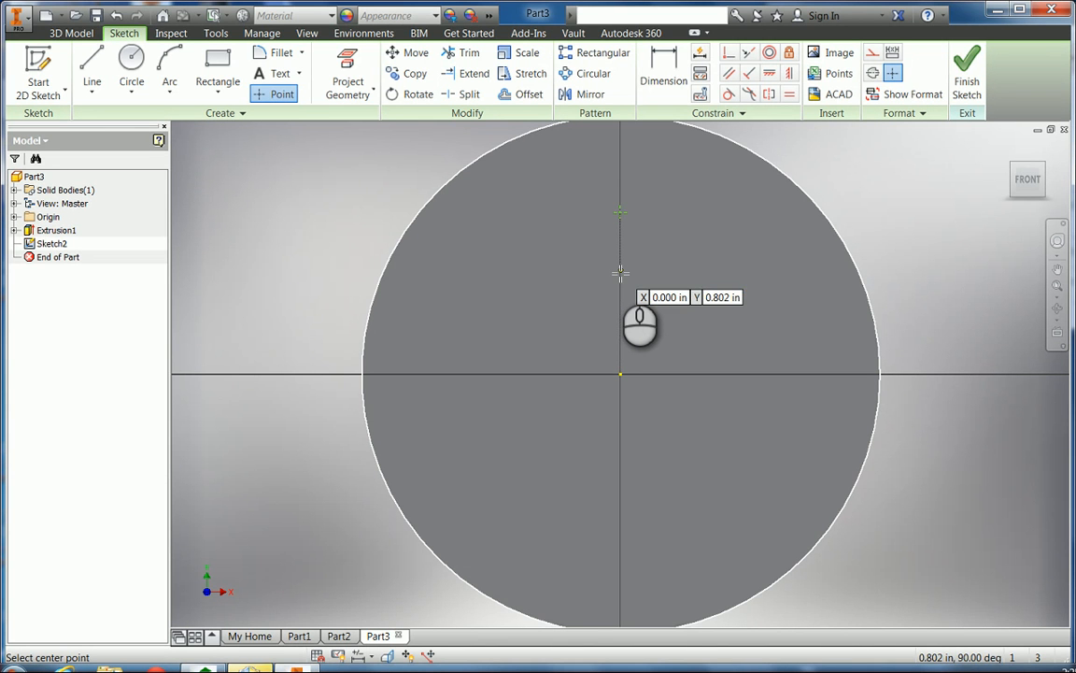
Create a circular pattern of the point around the face centre with 5 instances over 360 degrees, and finish the sketch.
click(584, 74)
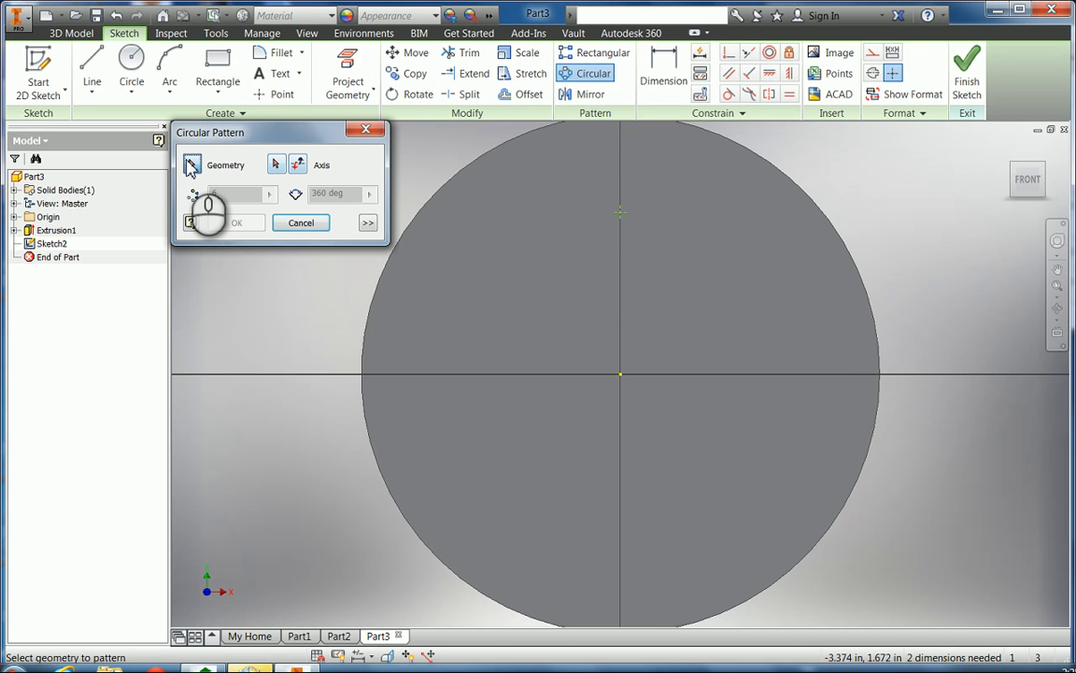
click(622, 214)
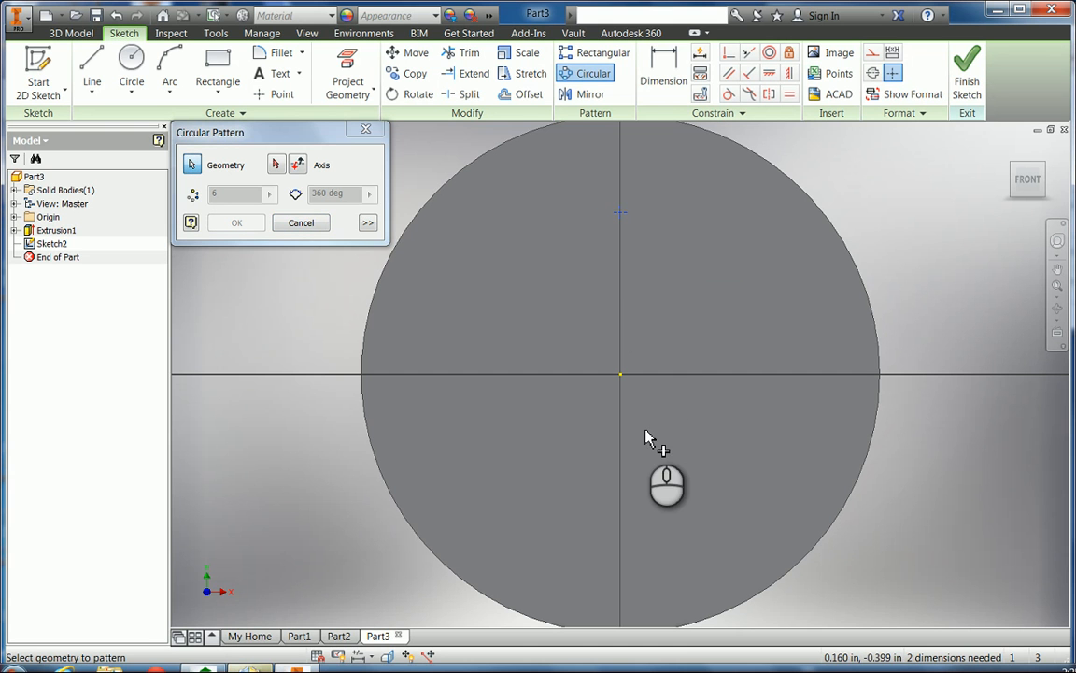
click(278, 166)
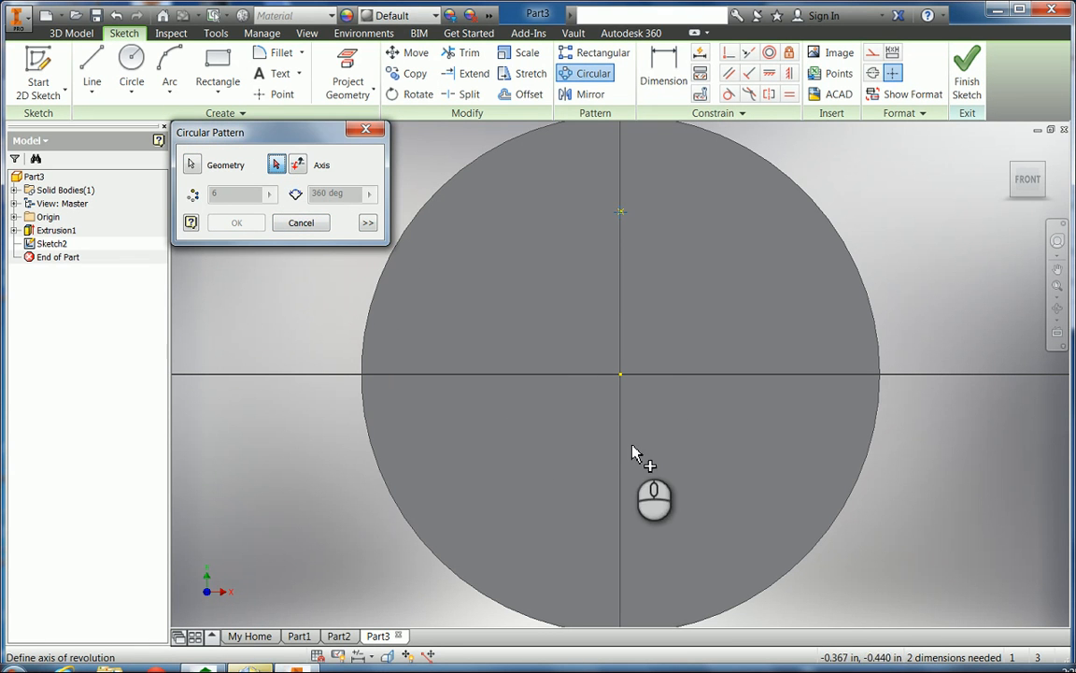
click(620, 374)
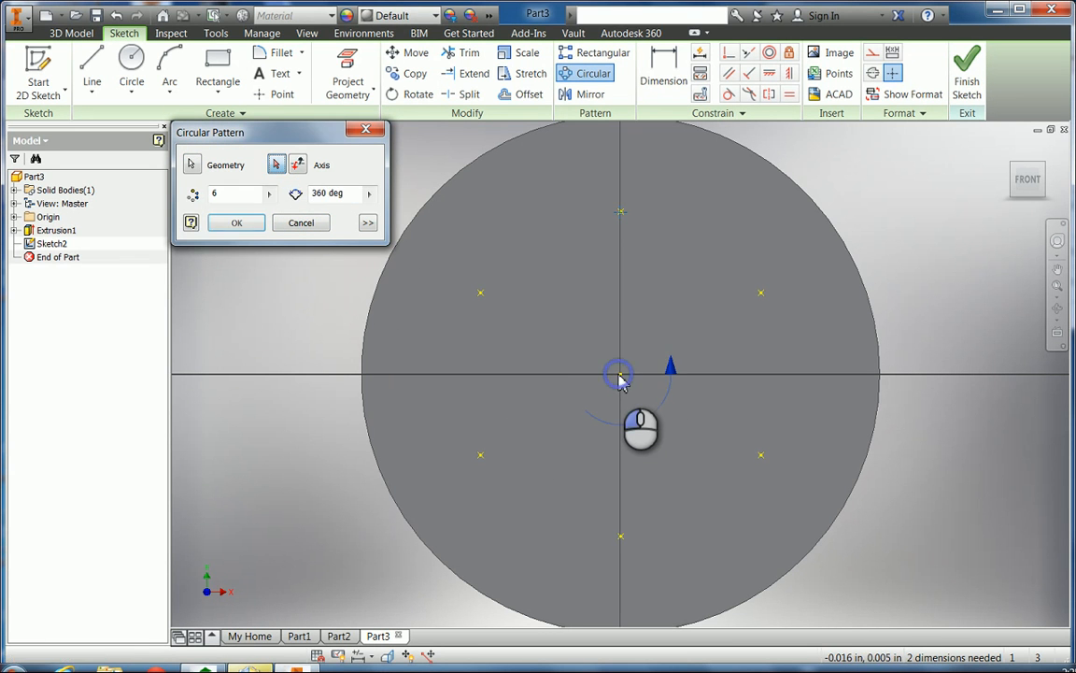
drag(227, 192, 203, 201)
text(5)
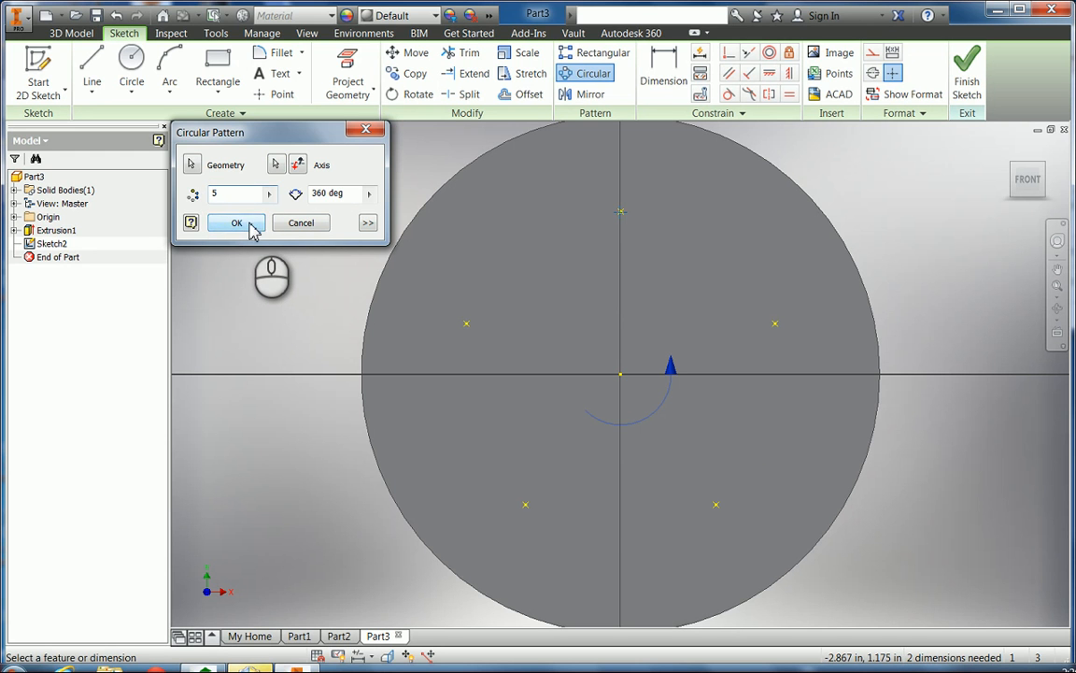
click(249, 226)
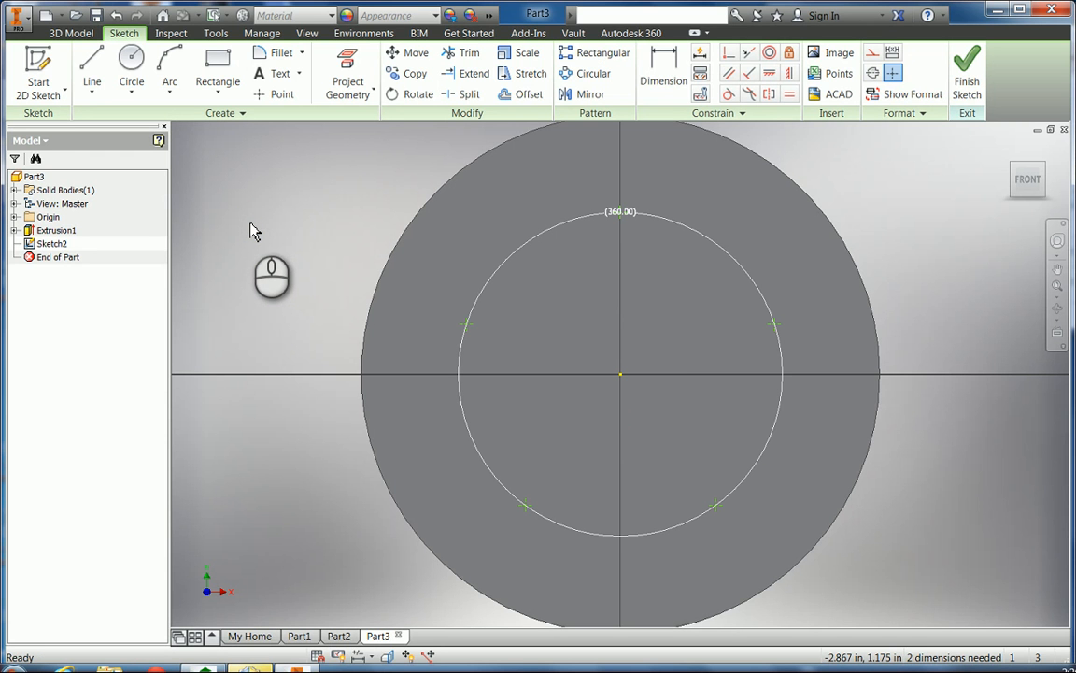
click(967, 79)
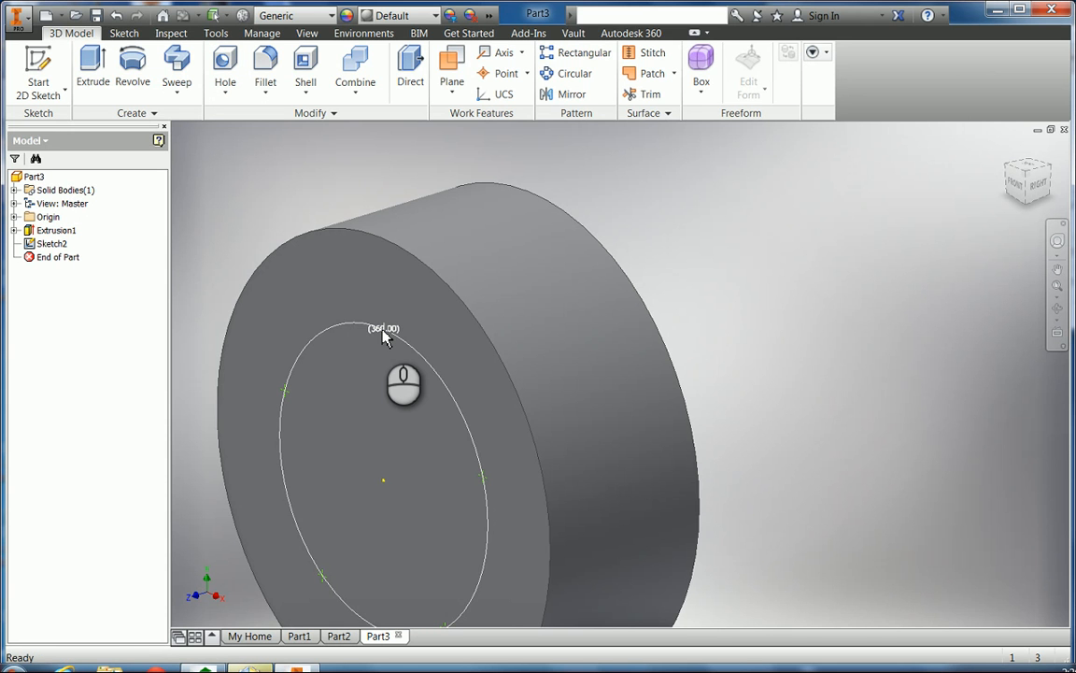
Create a plain drilled hole at the uppermost pattern point, 0.25 in diameter and 1.5 in deep.
click(383, 333)
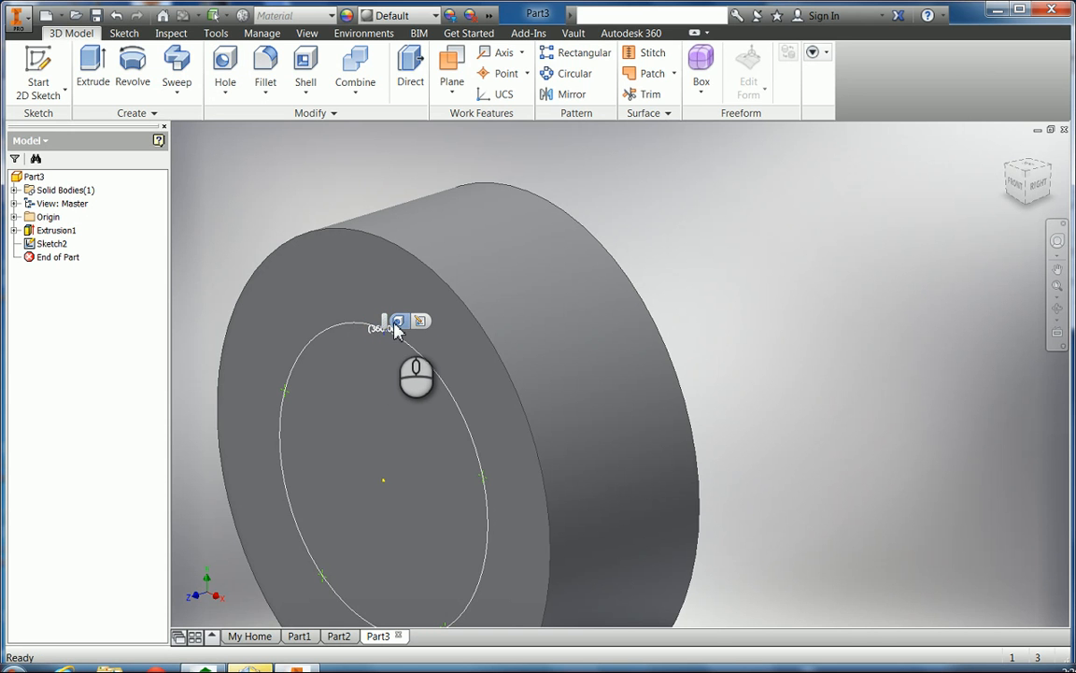
click(397, 324)
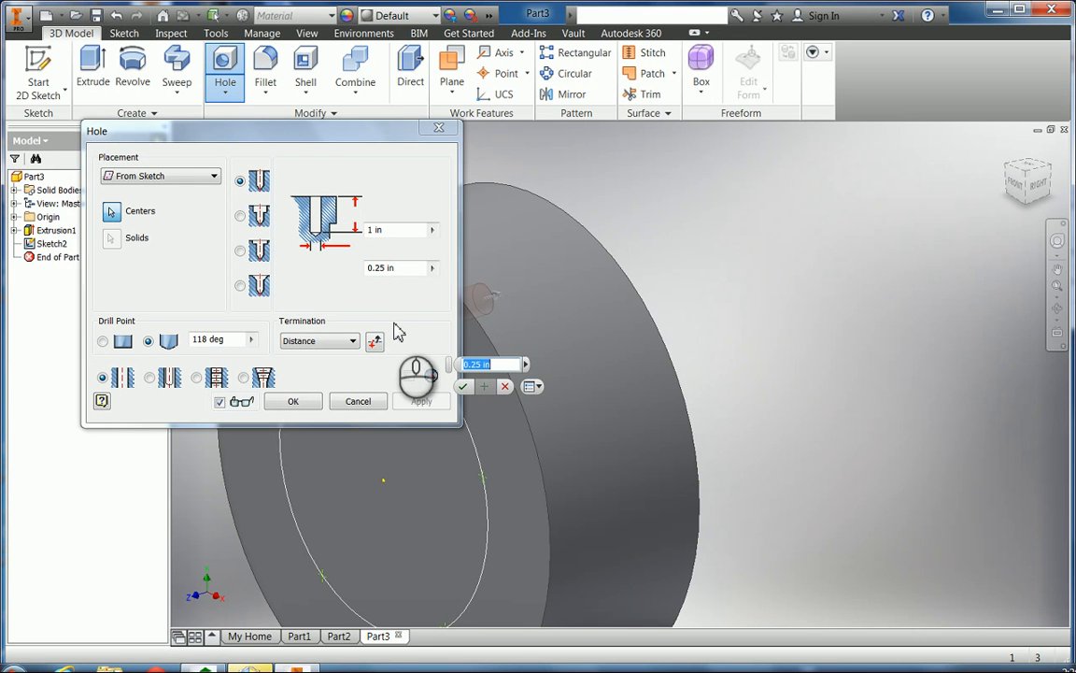
click(1057, 267)
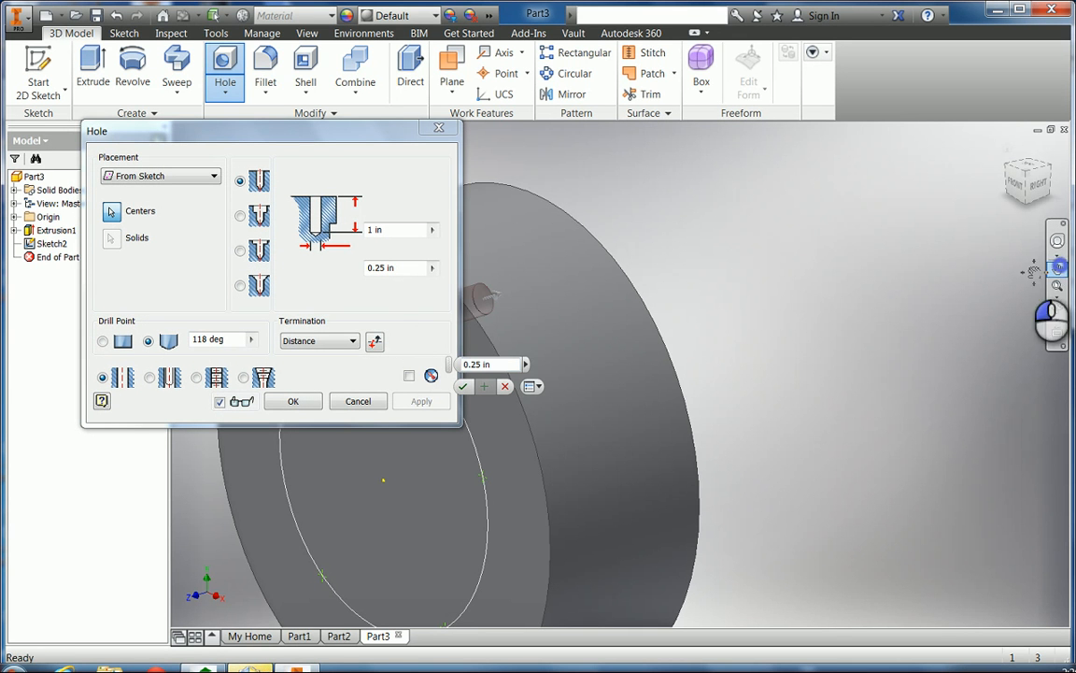
drag(547, 320, 849, 276)
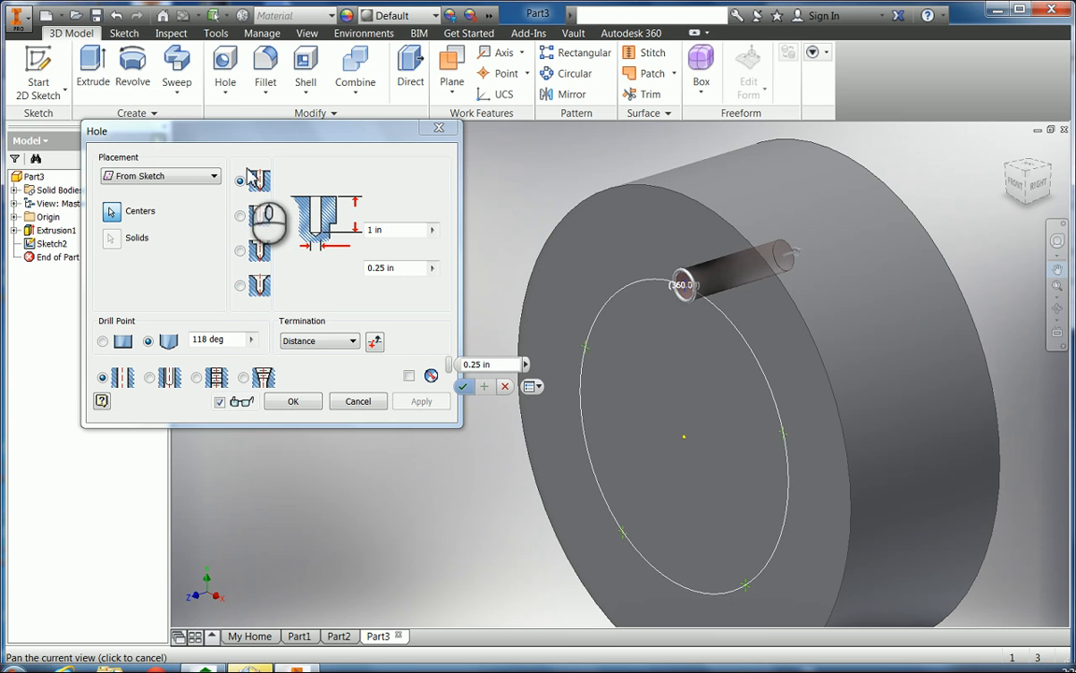
click(372, 229)
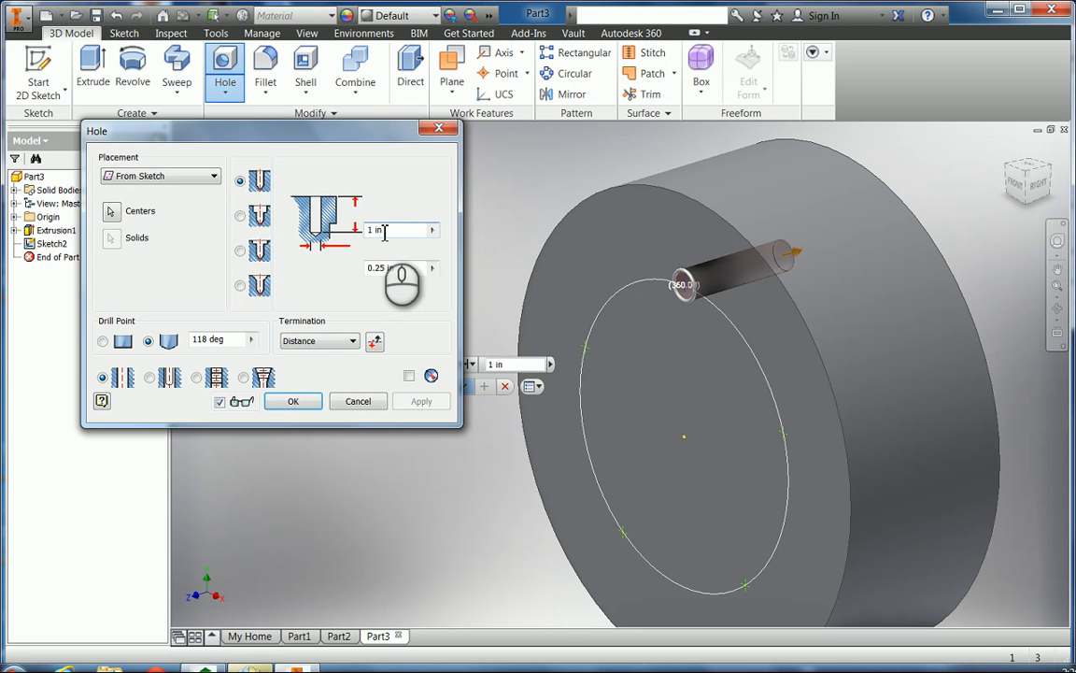
double_click(370, 230)
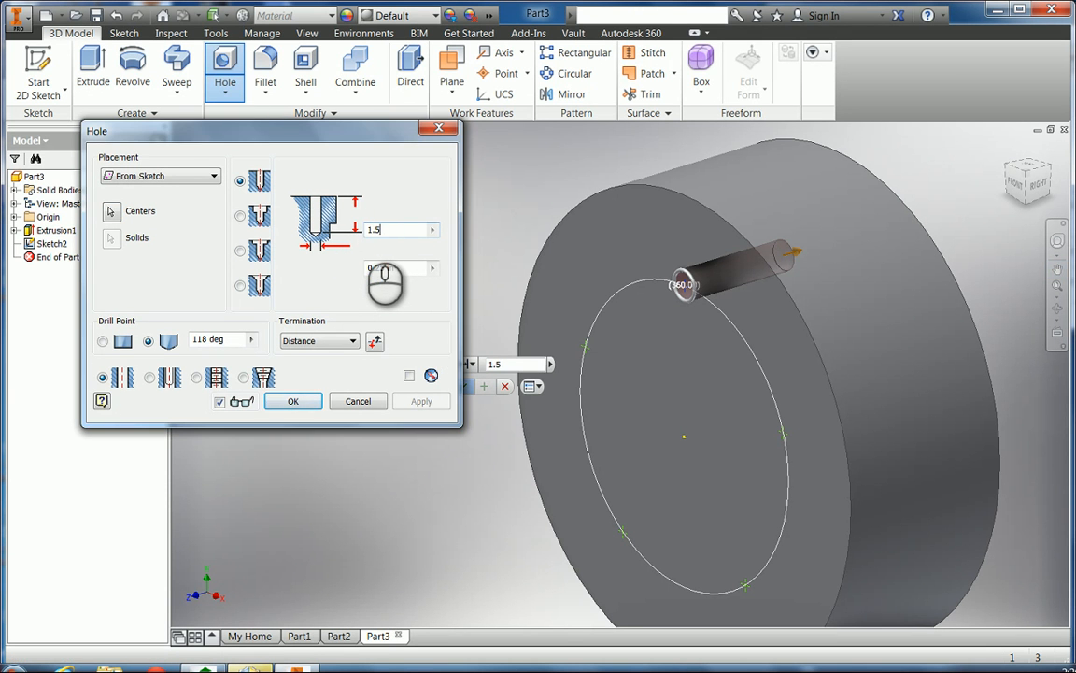
key(Tab)
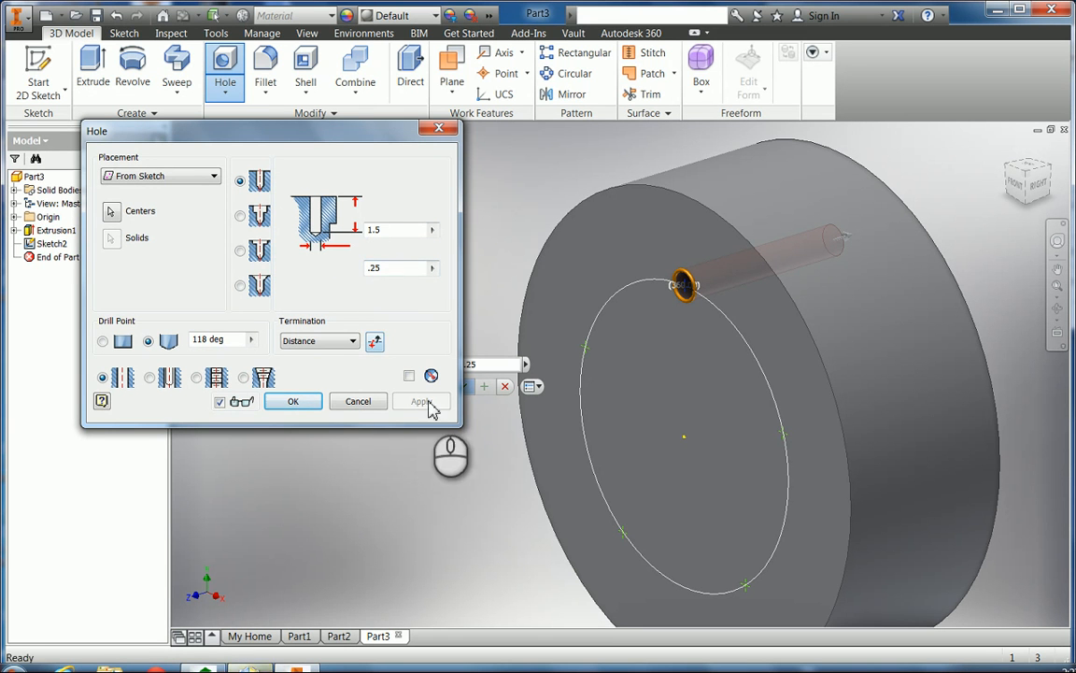
drag(379, 129, 346, 126)
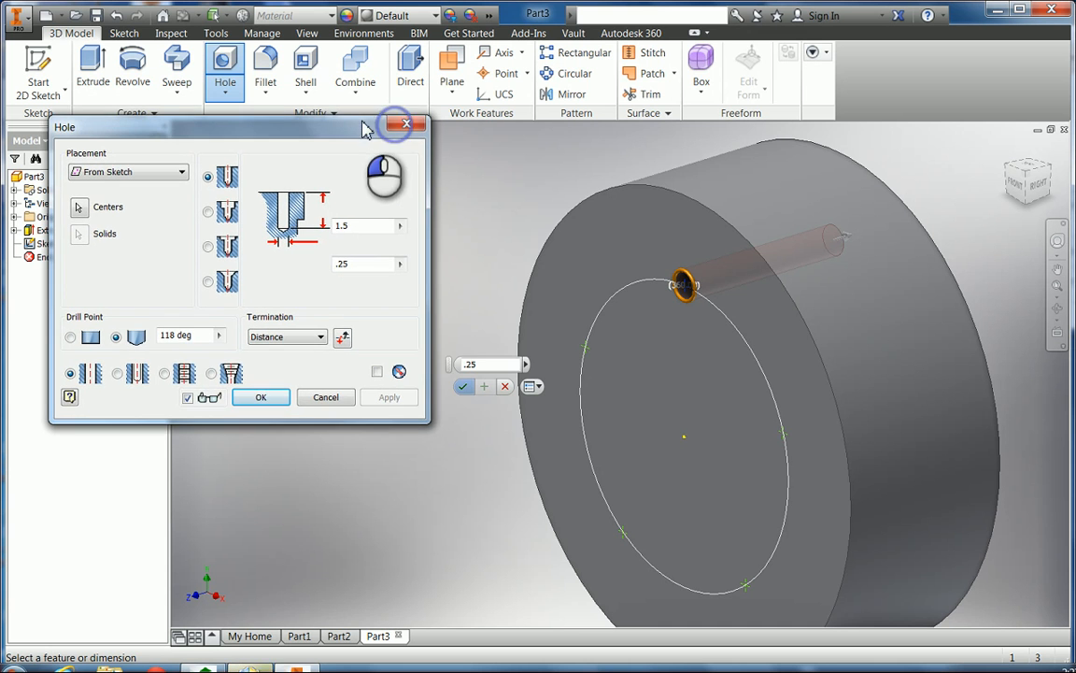
click(464, 388)
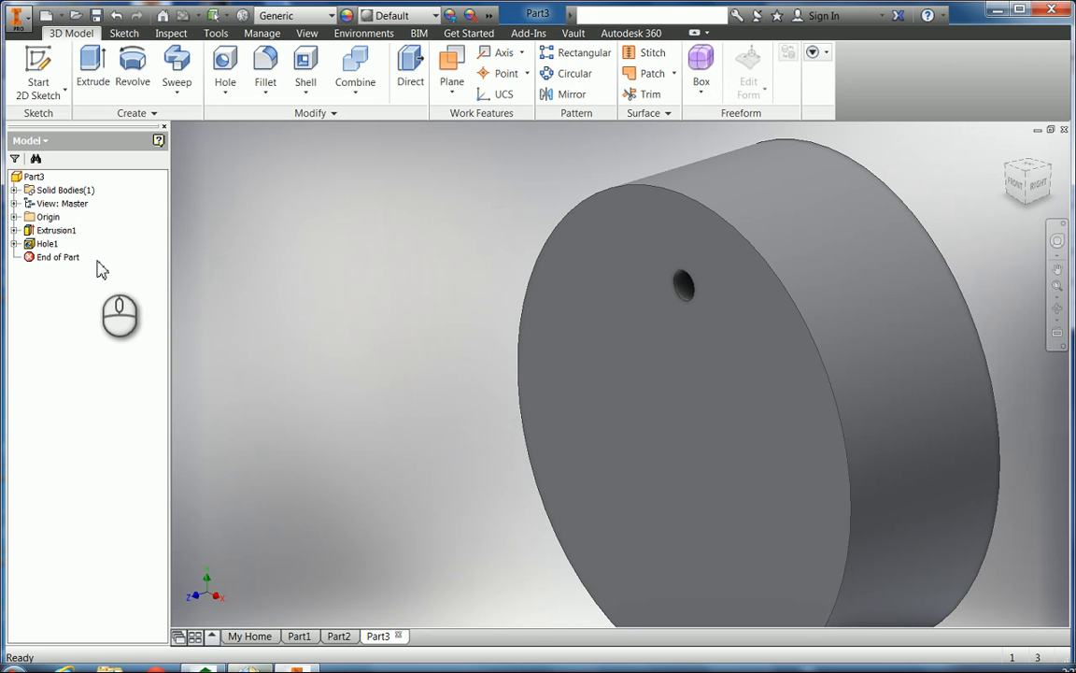
Share Sketch2 from under Hole1 so its remaining points can be used for more holes.
click(14, 244)
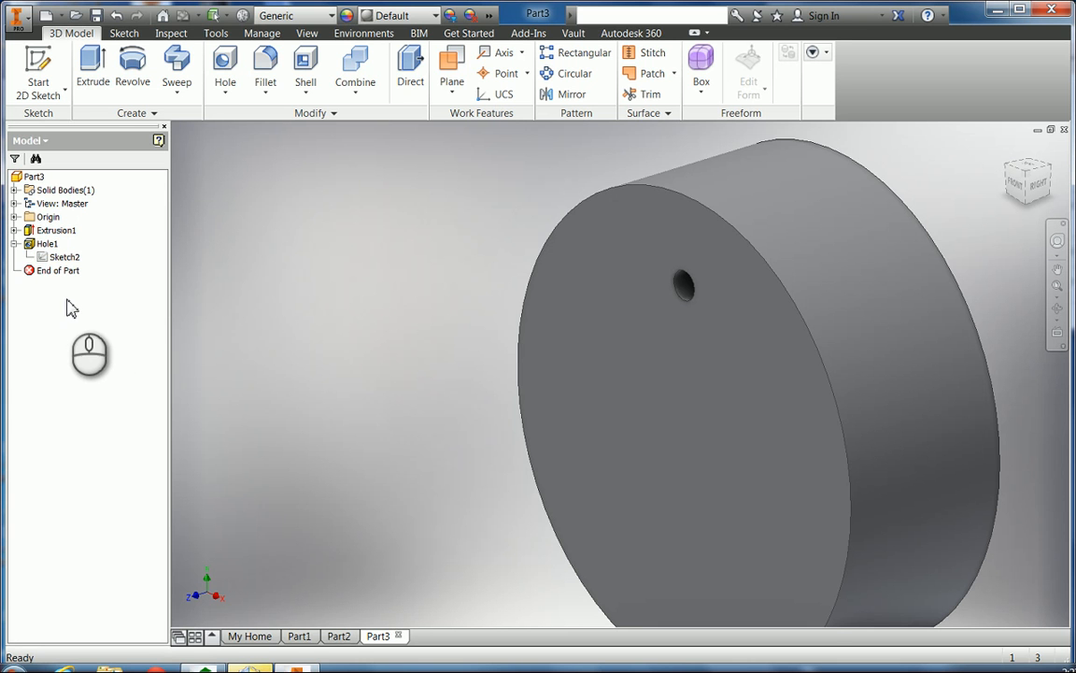
right_click(44, 262)
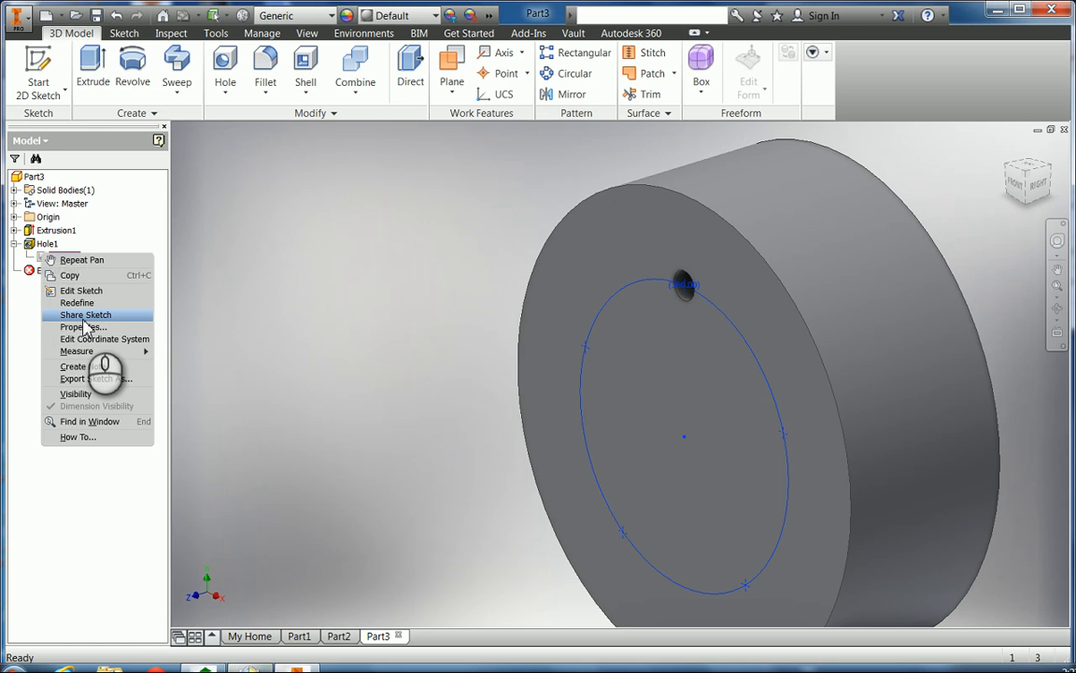
click(84, 318)
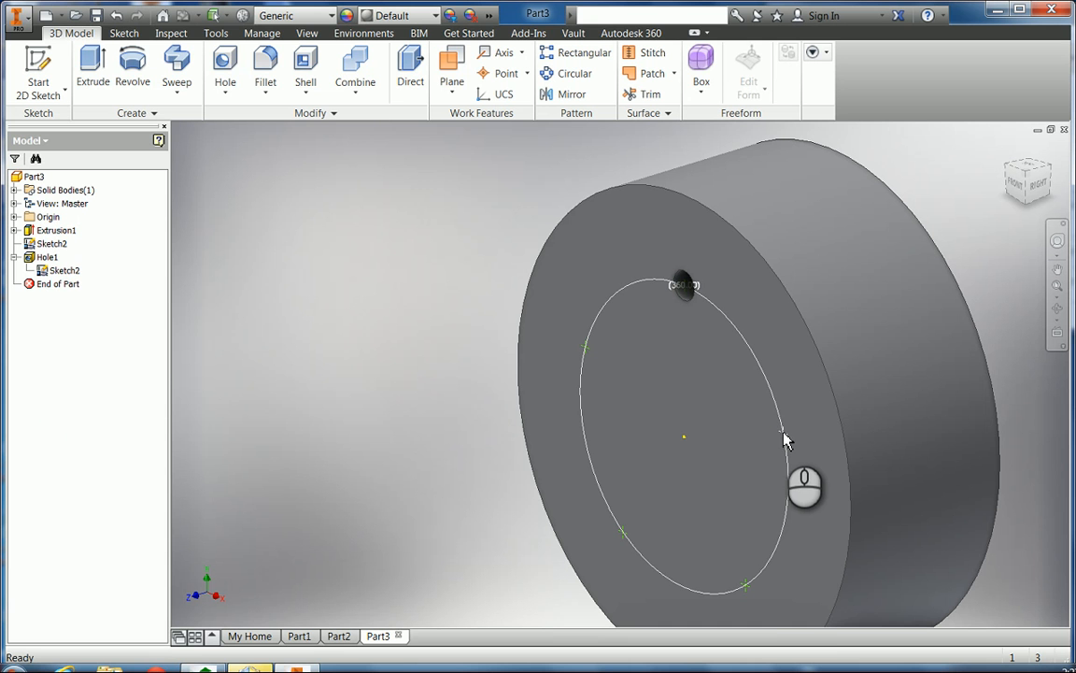
Create a counterbore hole at the pattern point clockwise of the drilled hole, 0.375 in diameter, with a 0.75 in counterbore 0.25 in deep.
right_click(784, 439)
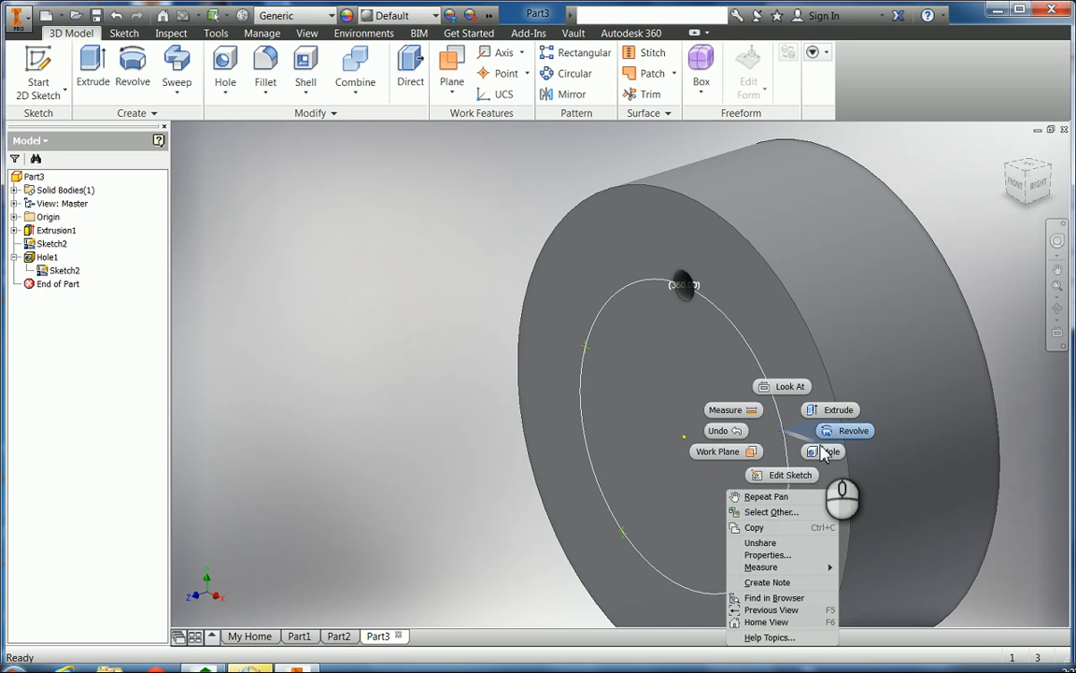
click(825, 453)
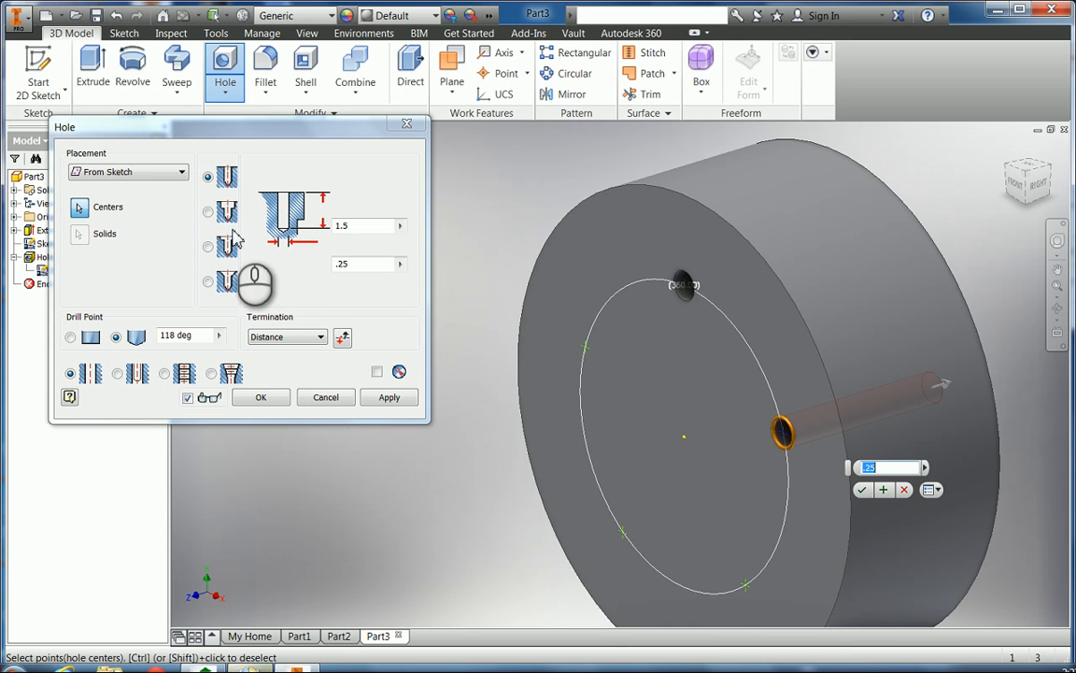
click(207, 212)
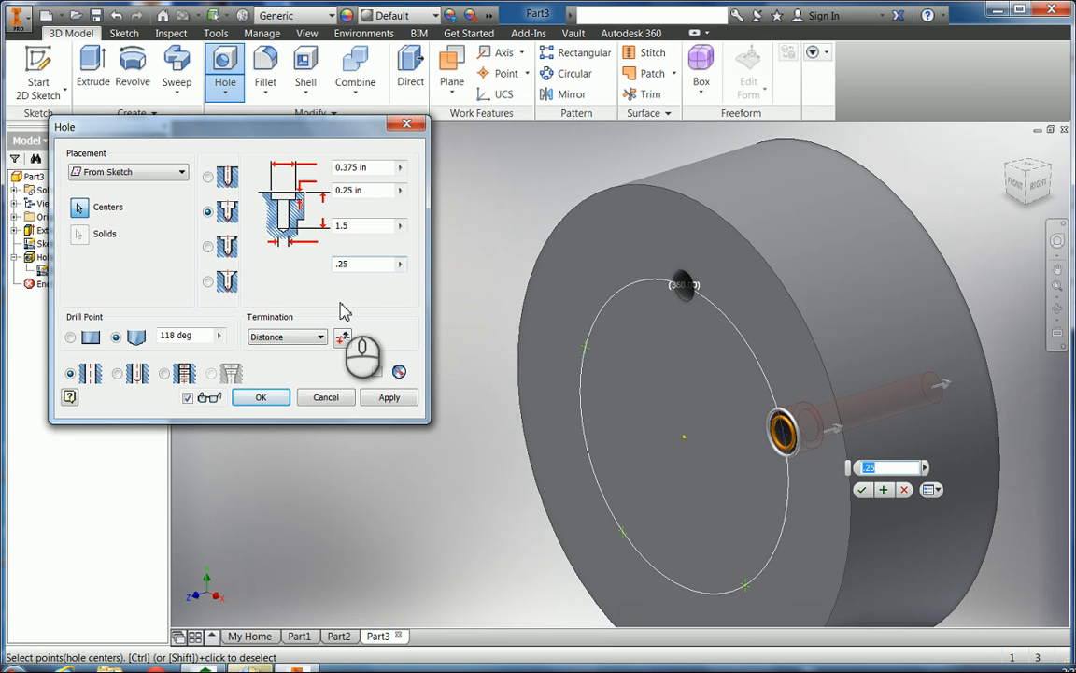
click(334, 267)
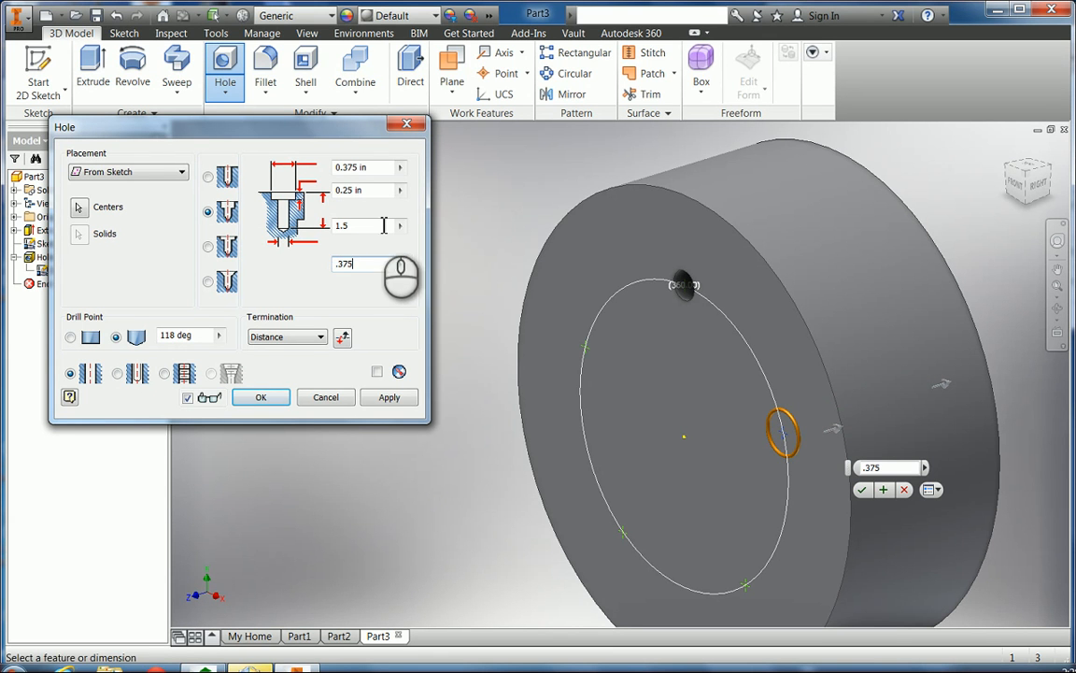
click(333, 167)
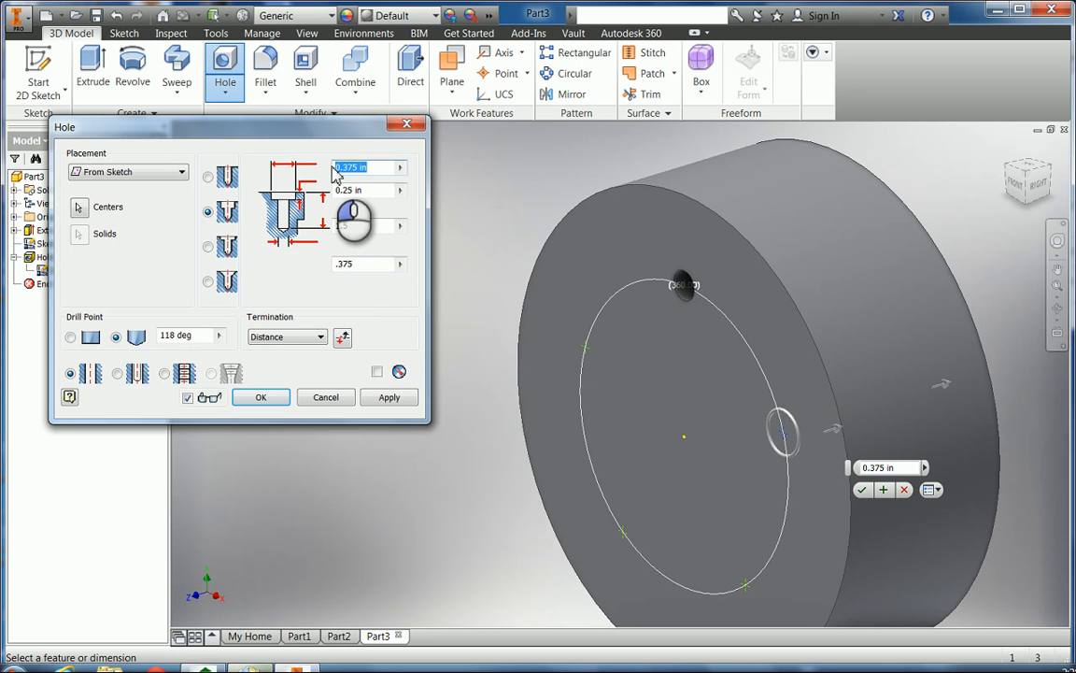
text(.75)
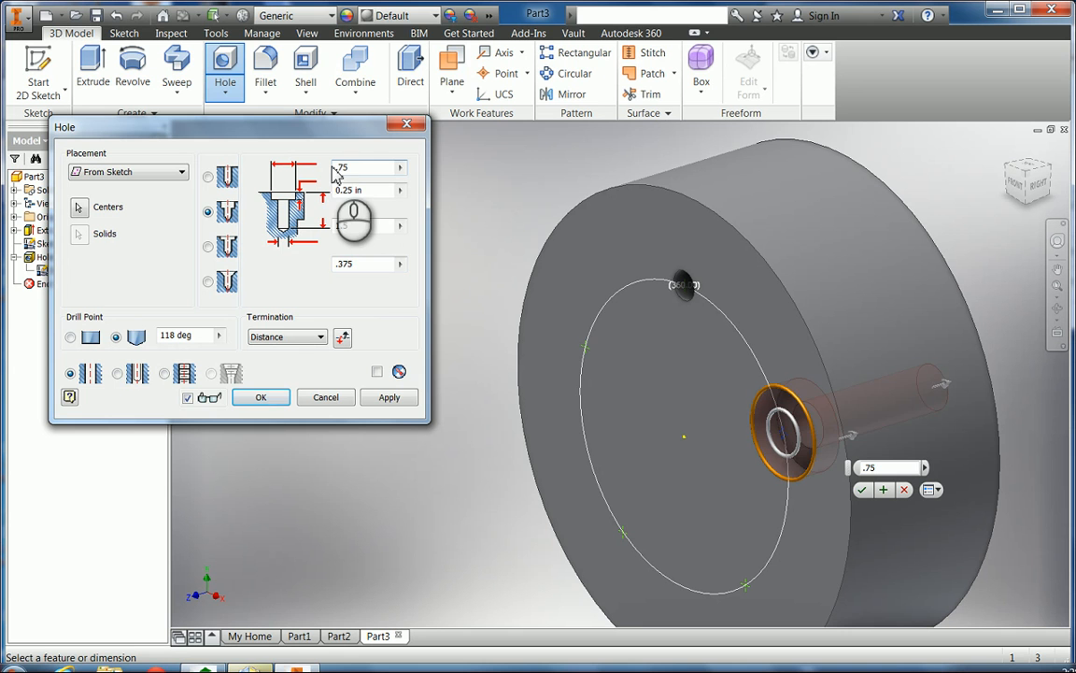
click(378, 192)
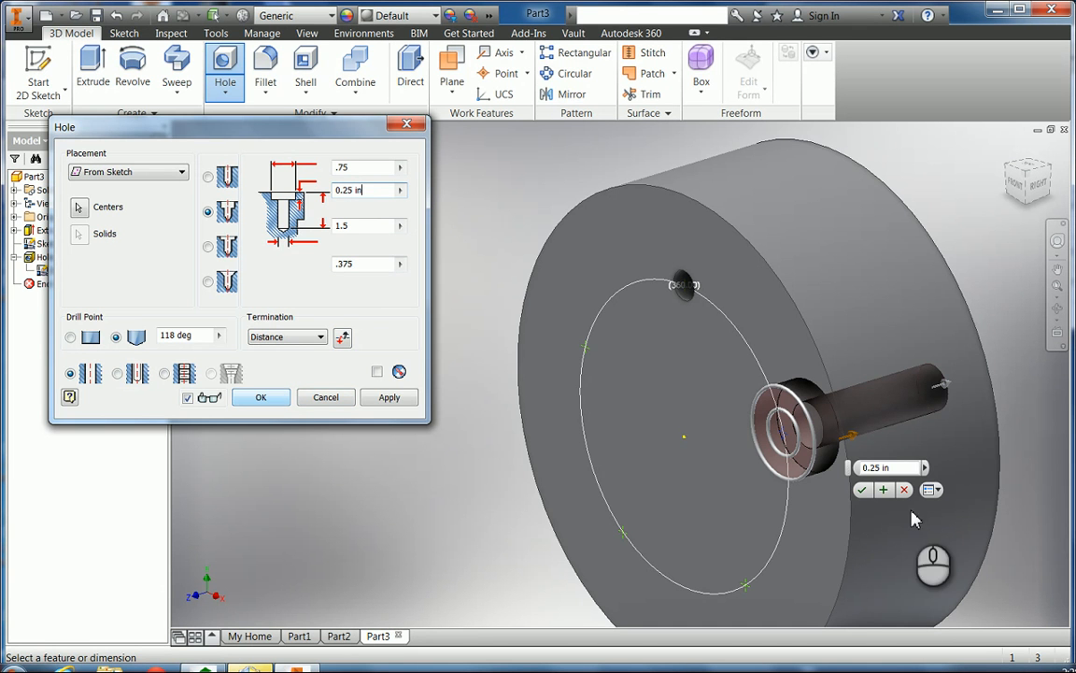
click(861, 490)
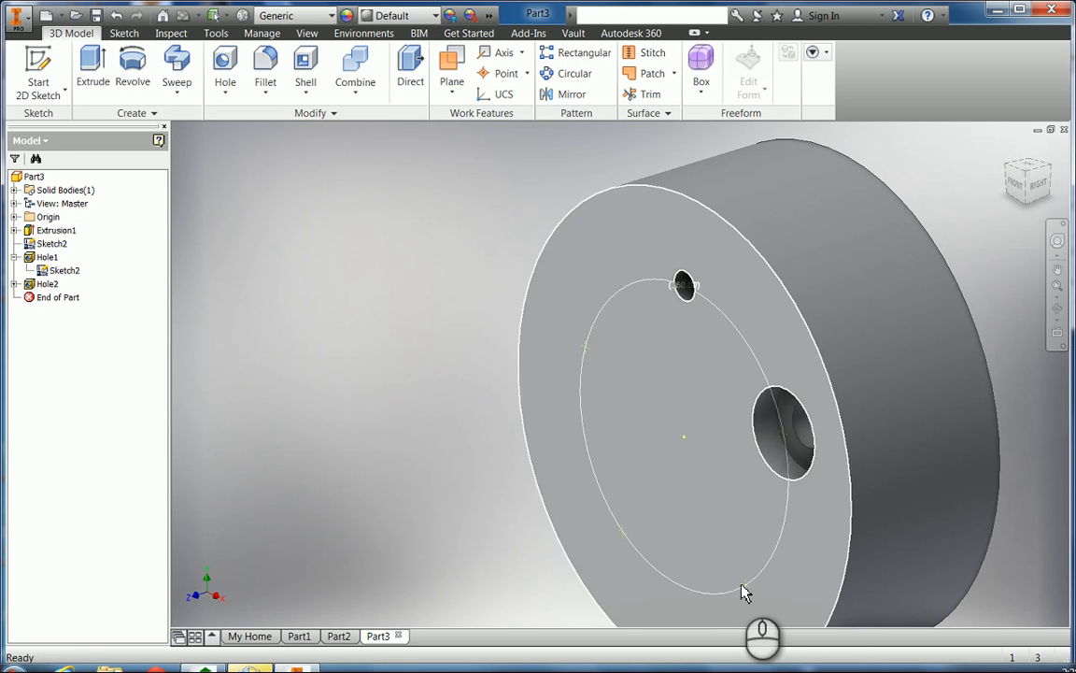
Create a countersink hole at the lower-right pattern point, 0.375 in diameter, with a 0.75 in countersink at 82 deg.
right_click(747, 588)
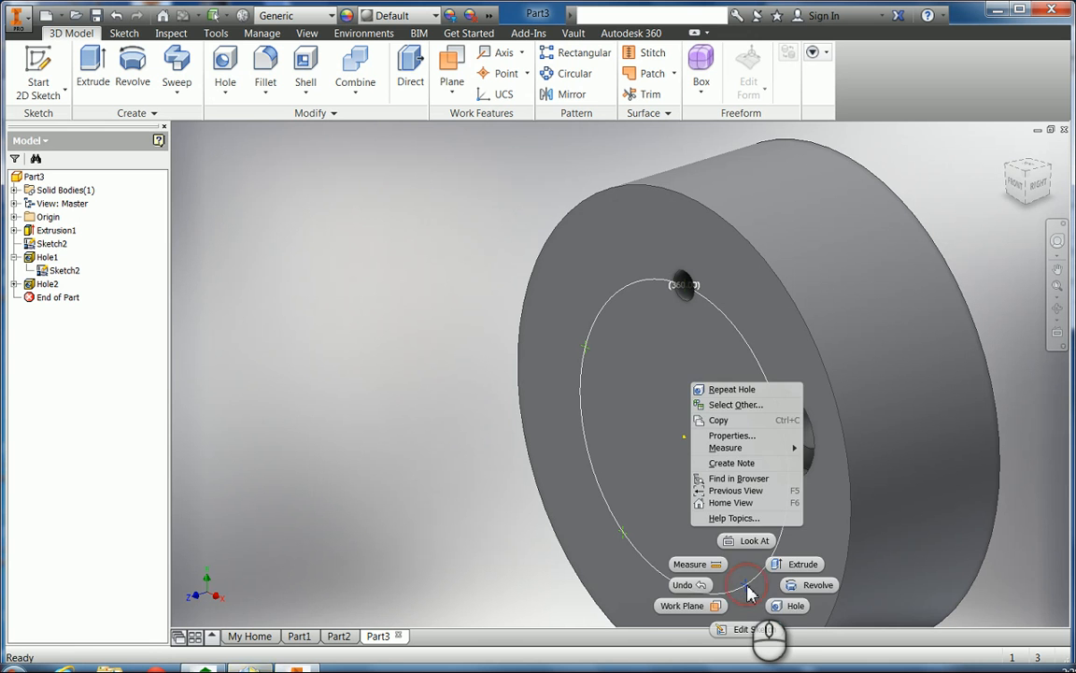
click(793, 605)
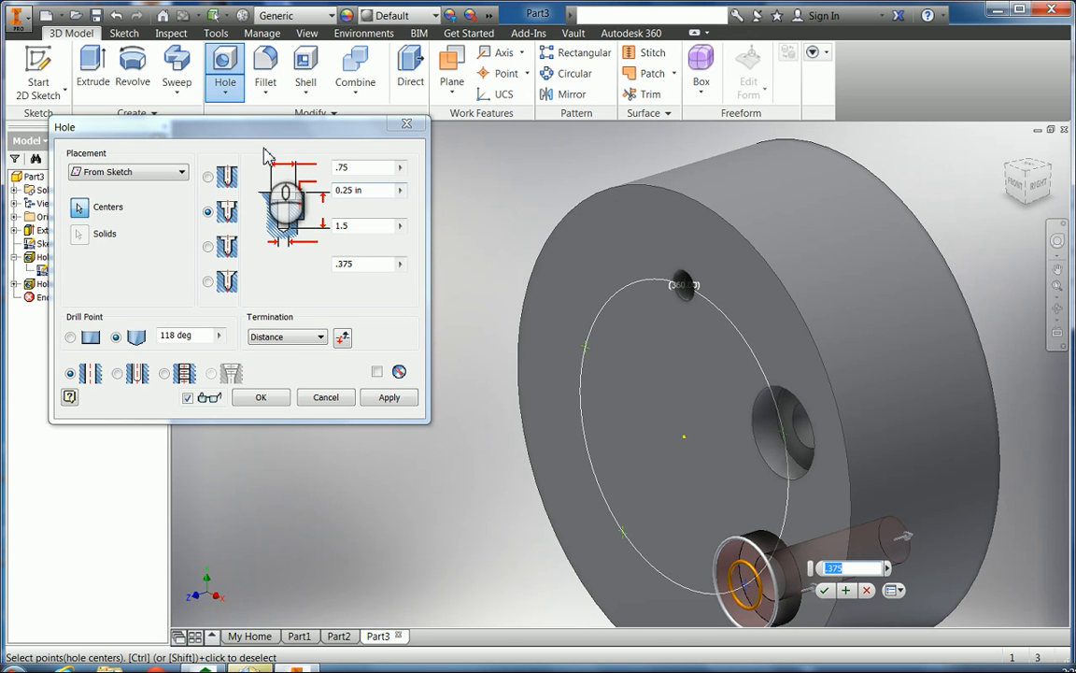
click(207, 283)
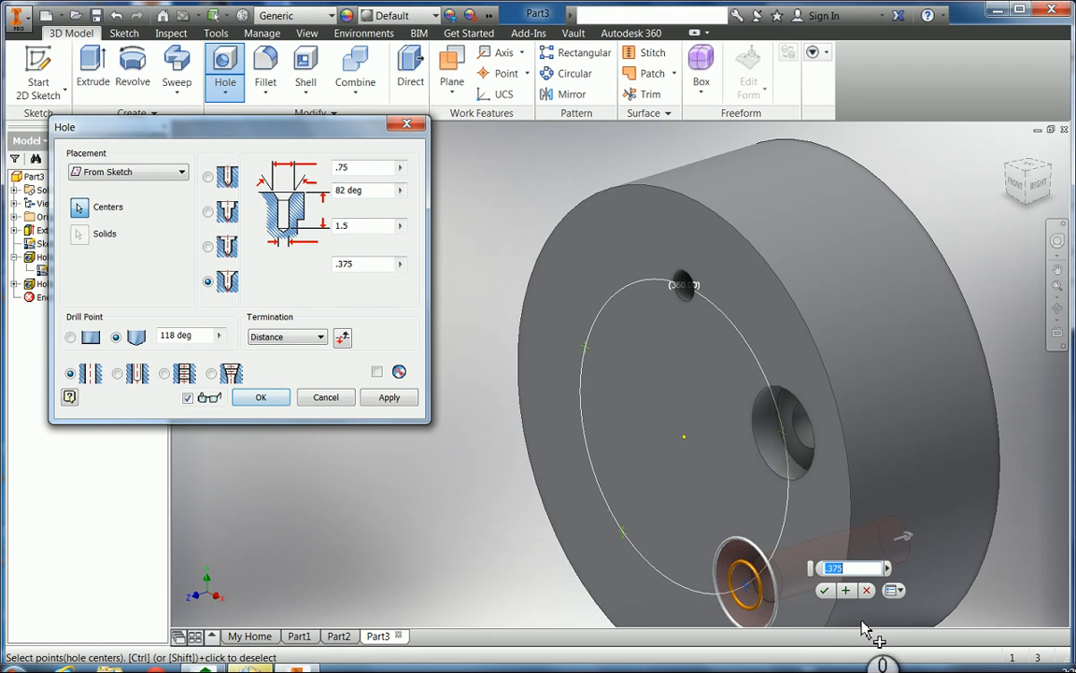
click(824, 589)
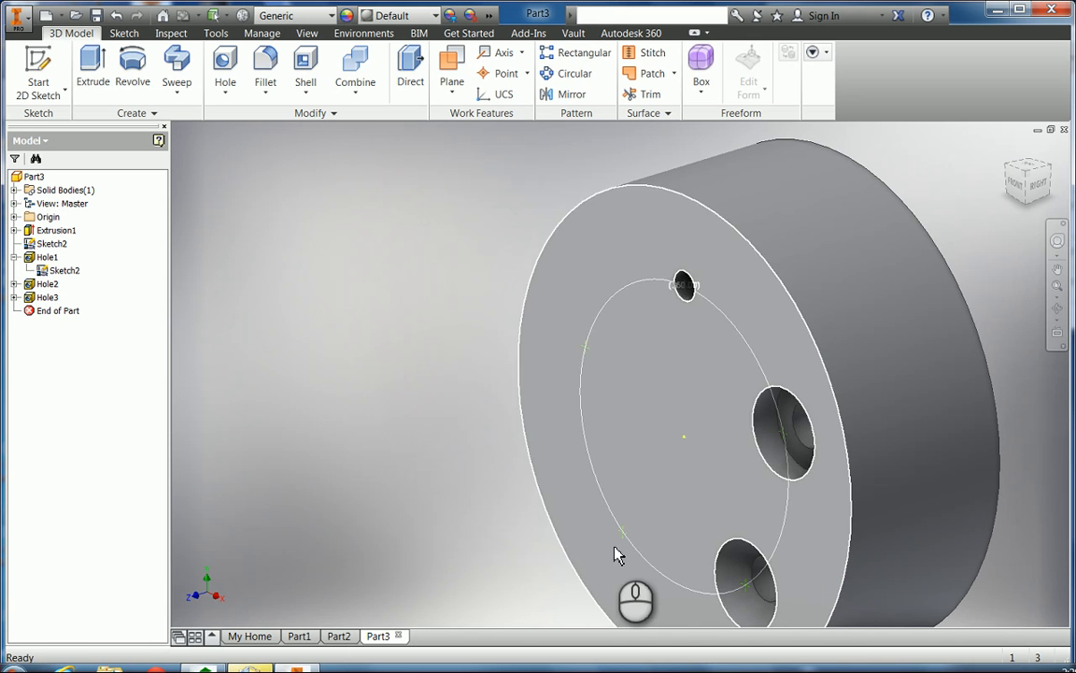
Start a hole at the lower-left pattern point and make it tapped with ANSI Unified Screw Threads.
right_click(626, 540)
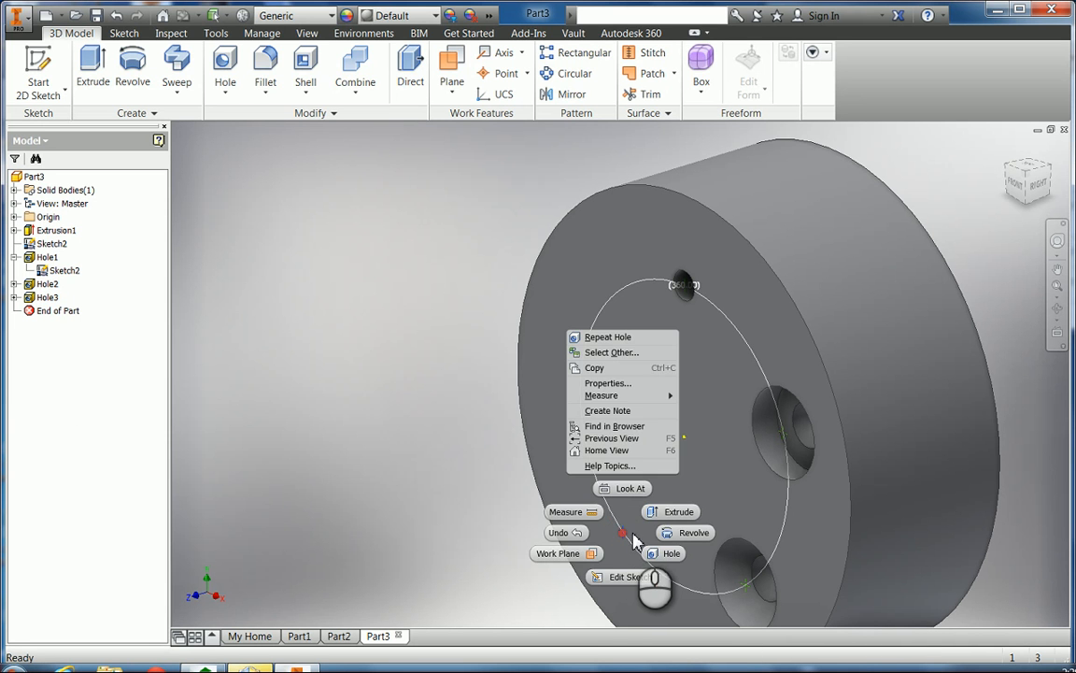
click(658, 553)
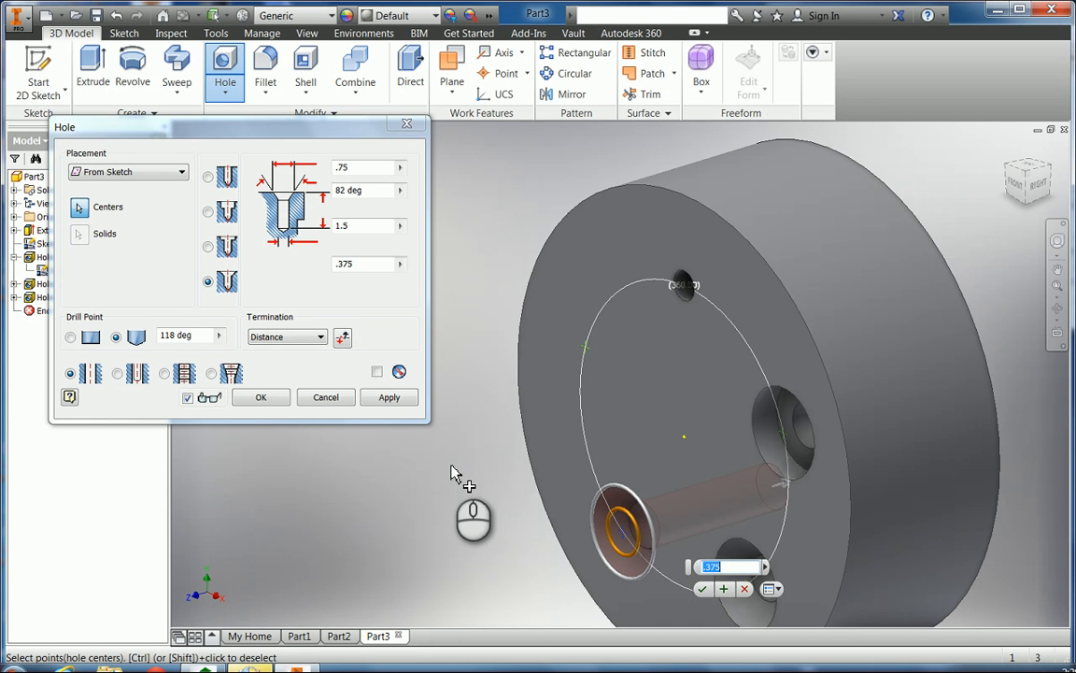
click(164, 374)
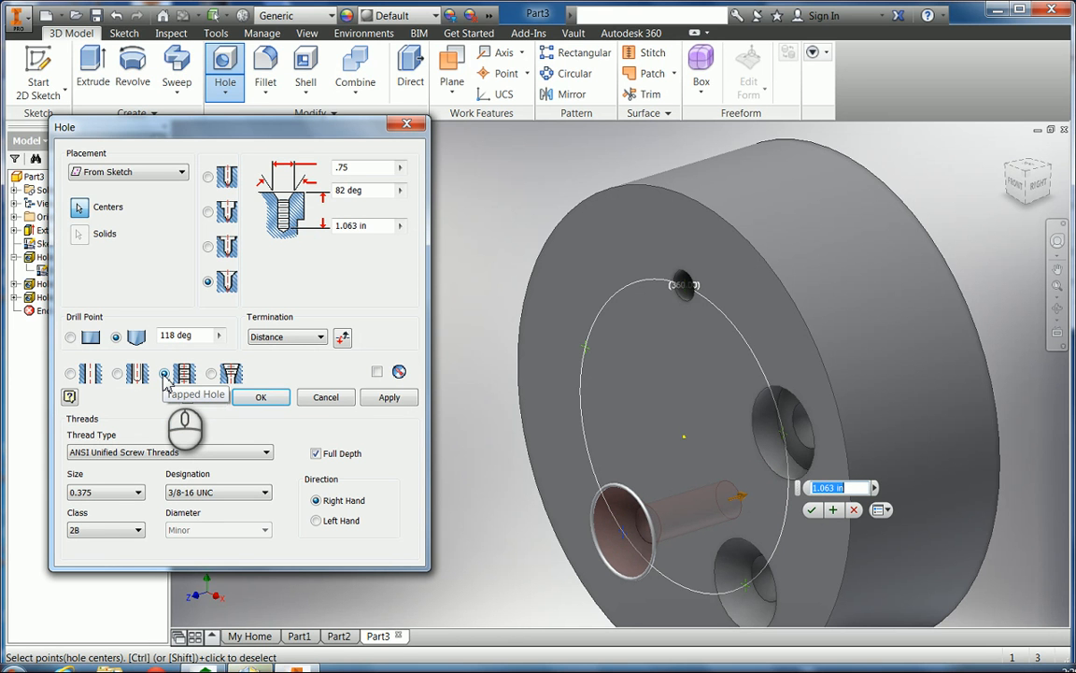
click(111, 457)
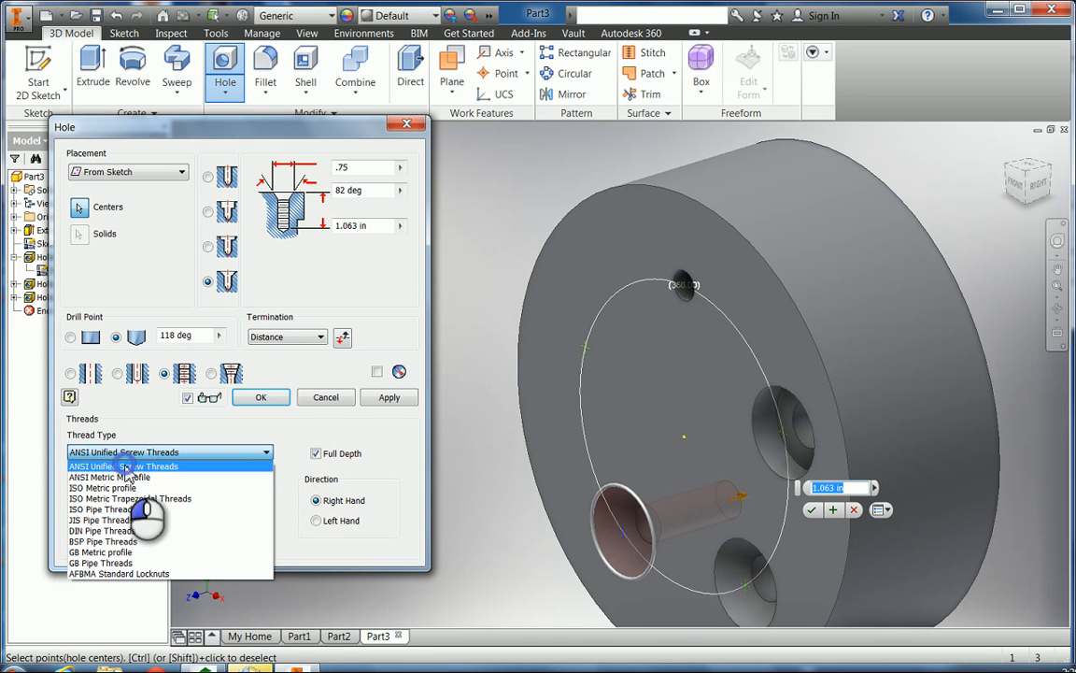
click(126, 467)
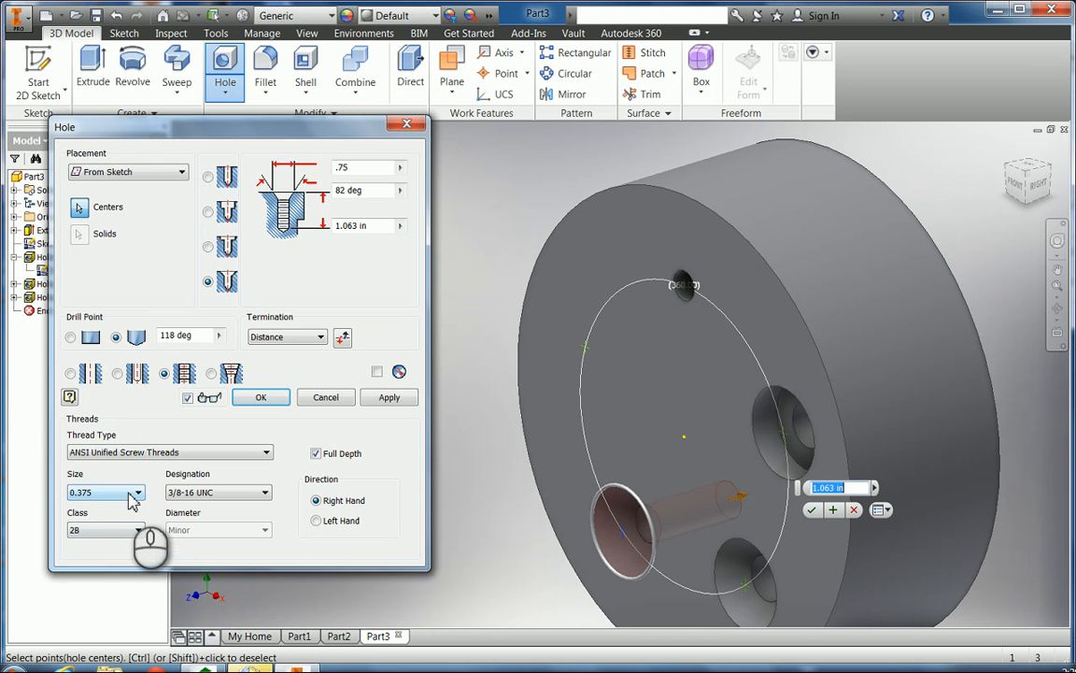
Set the tapped hole's thread to size 0.25, designation 1/4-20 UNC and class 1B.
click(133, 496)
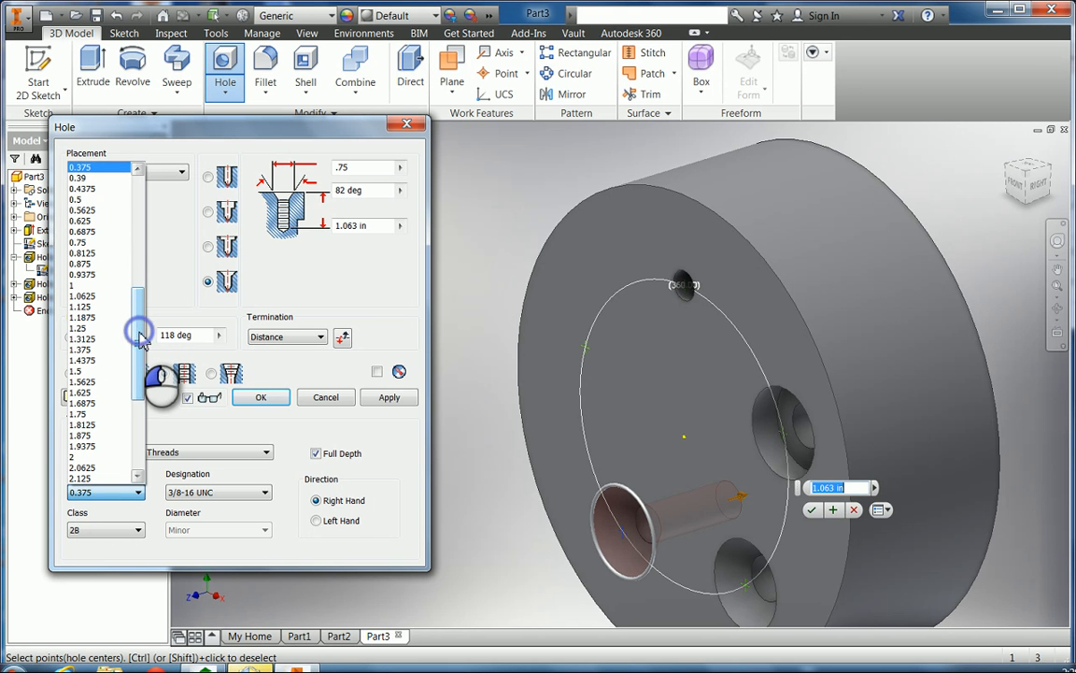
drag(140, 335, 143, 332)
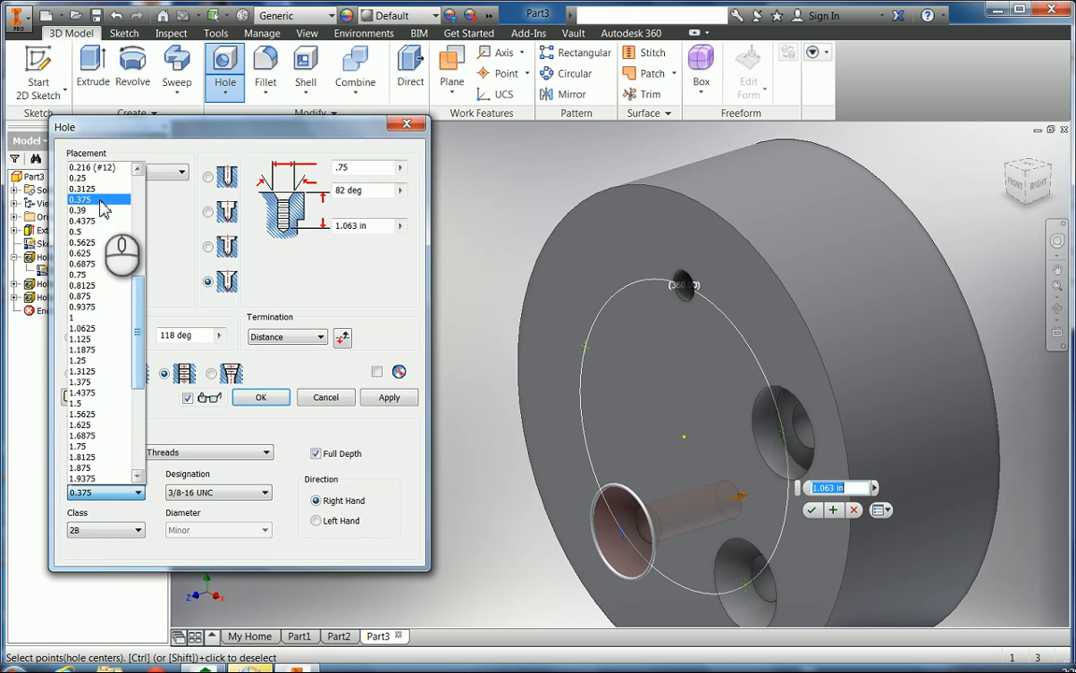
click(82, 177)
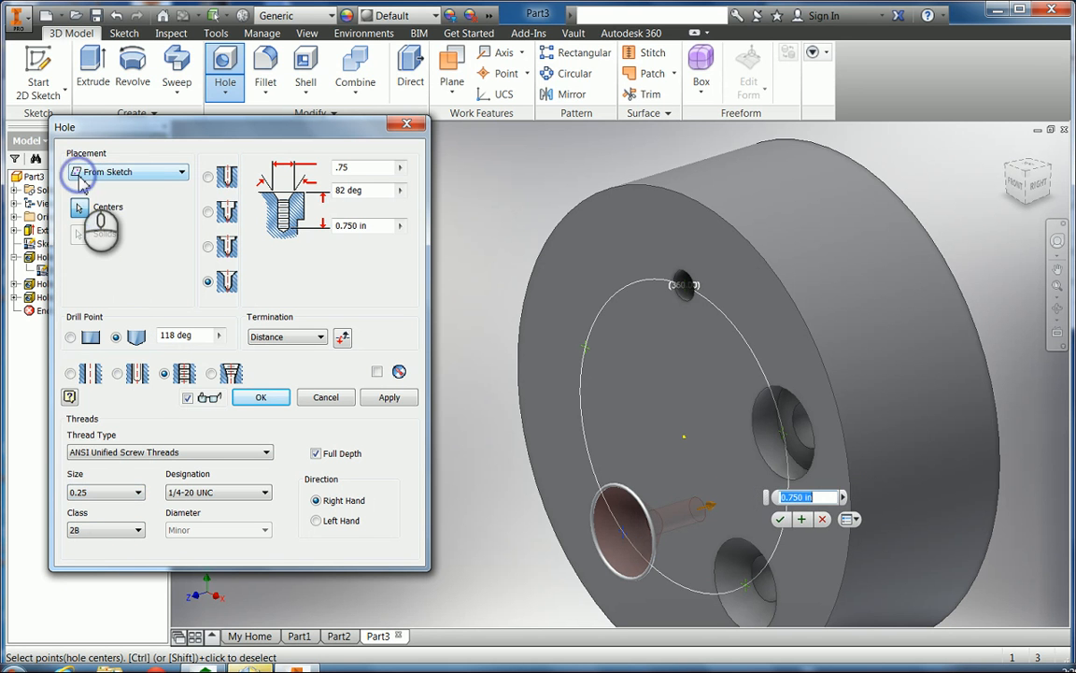
click(206, 492)
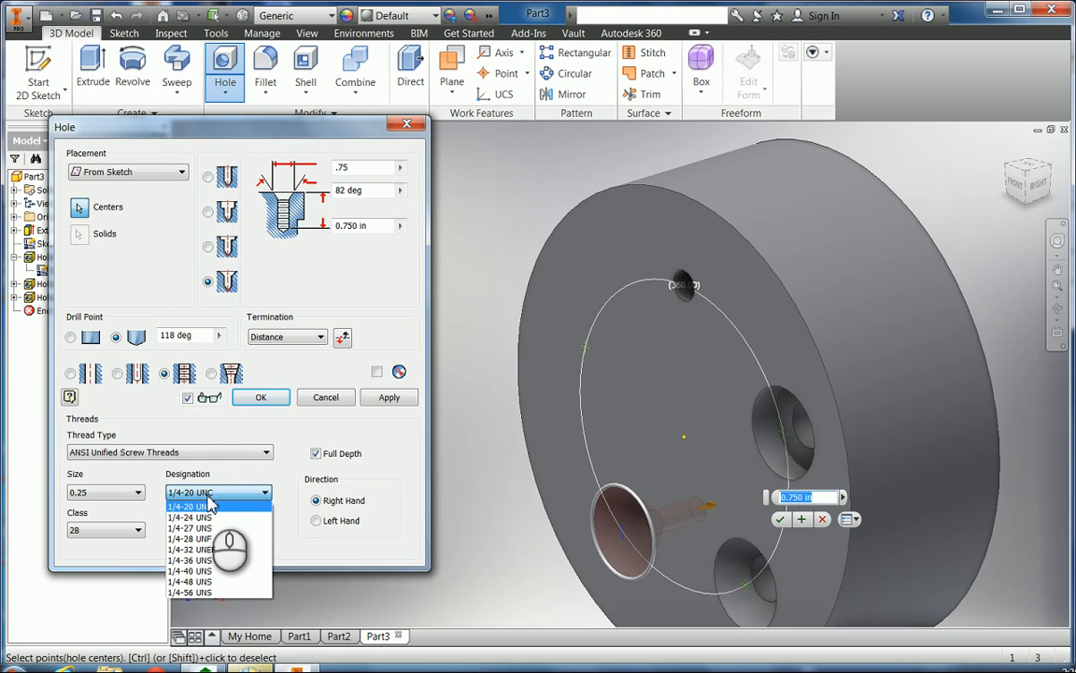
click(198, 505)
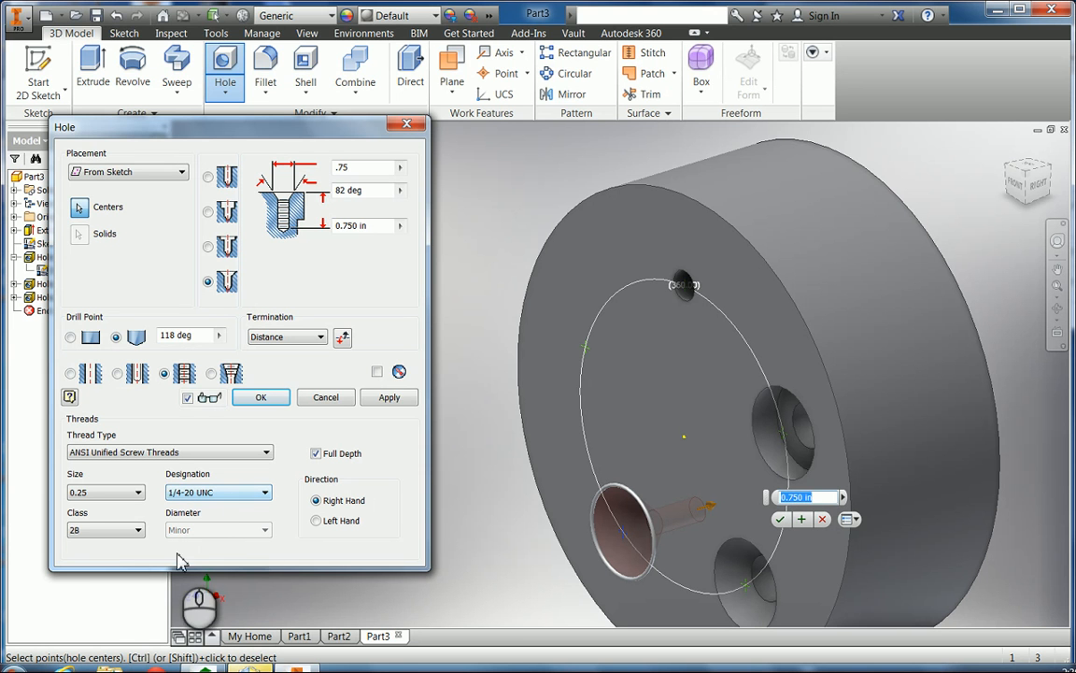
click(104, 530)
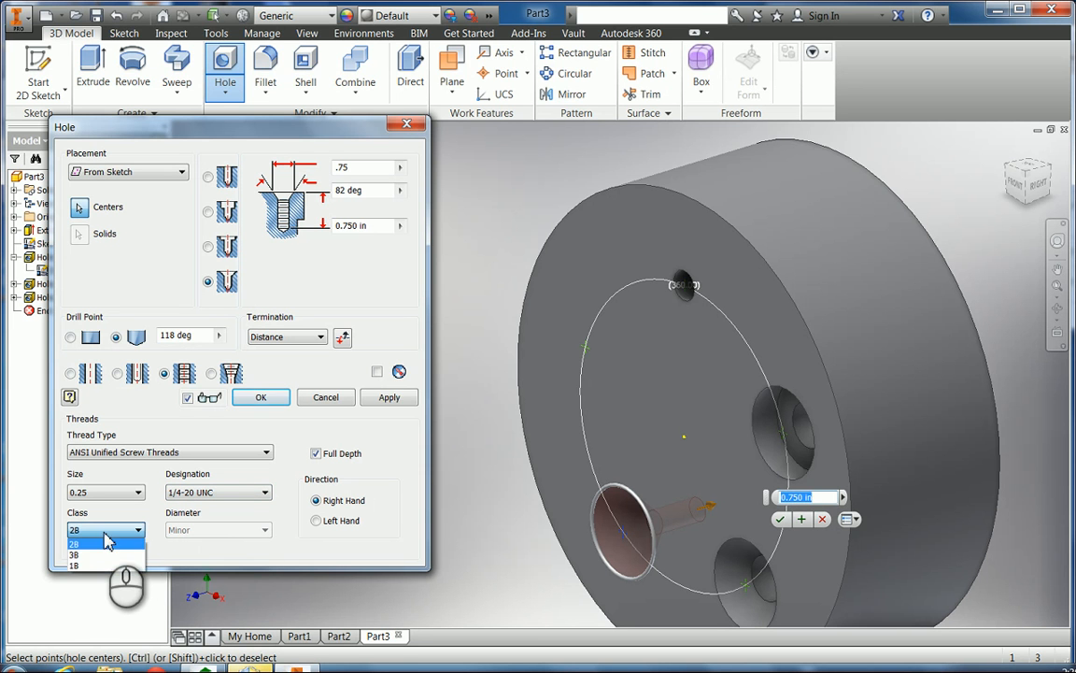
click(79, 568)
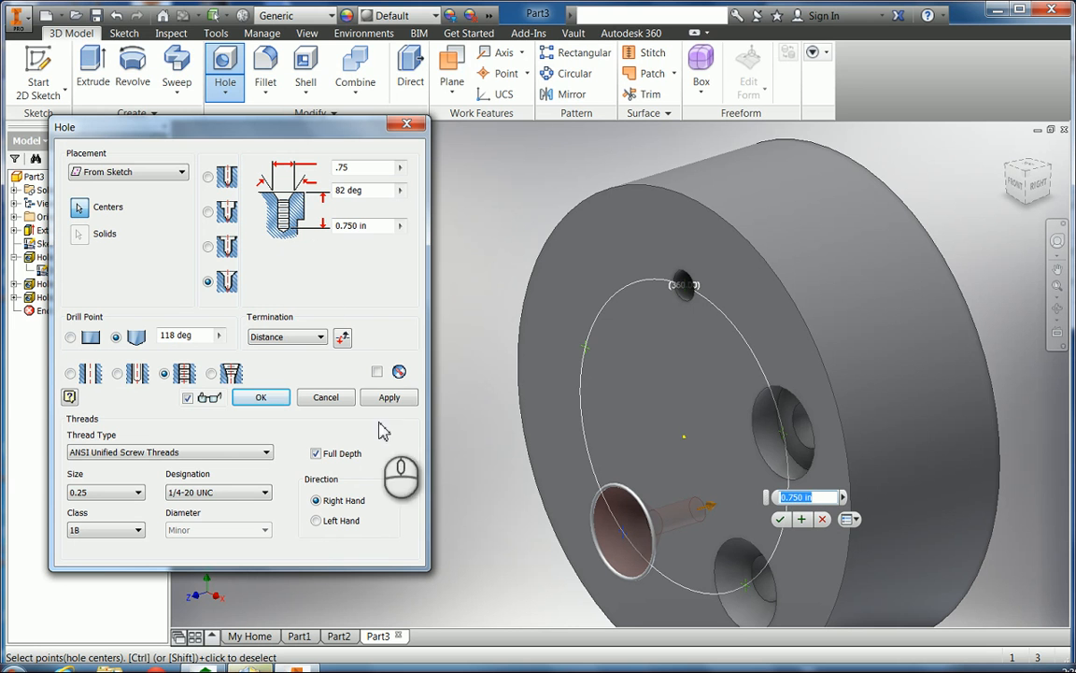
click(315, 454)
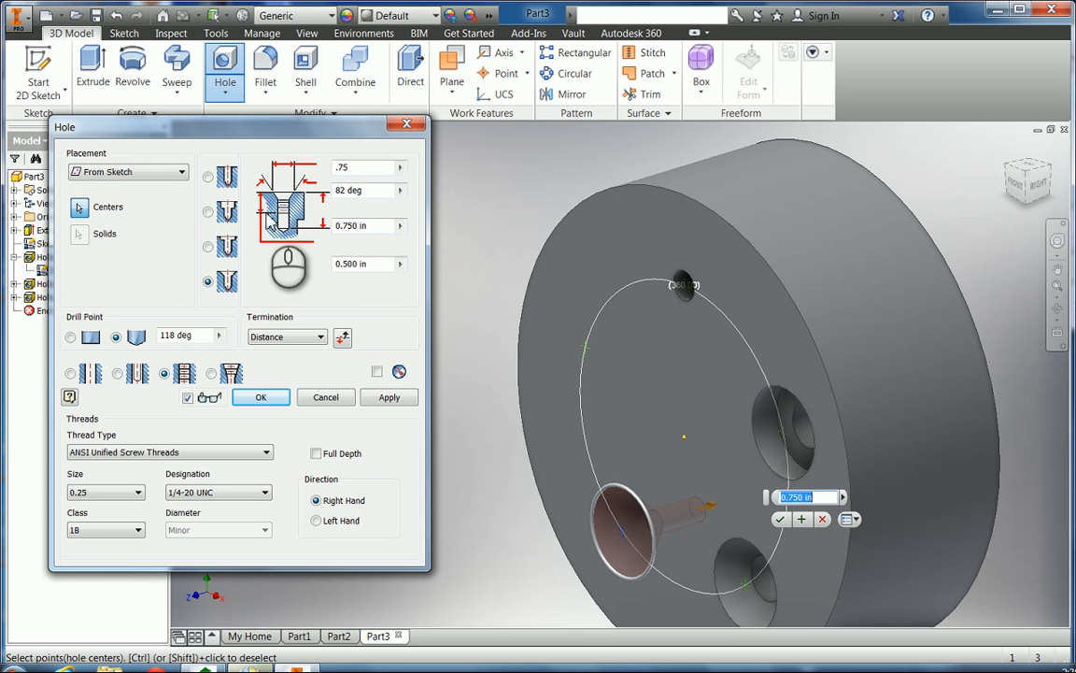
click(316, 453)
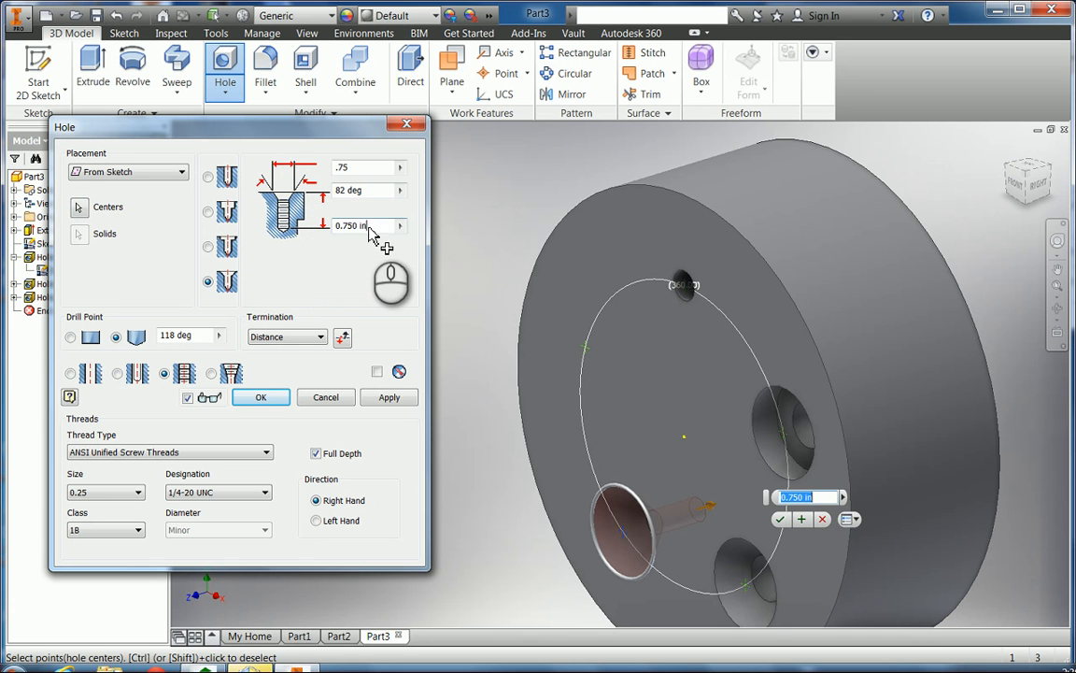
drag(369, 230, 334, 236)
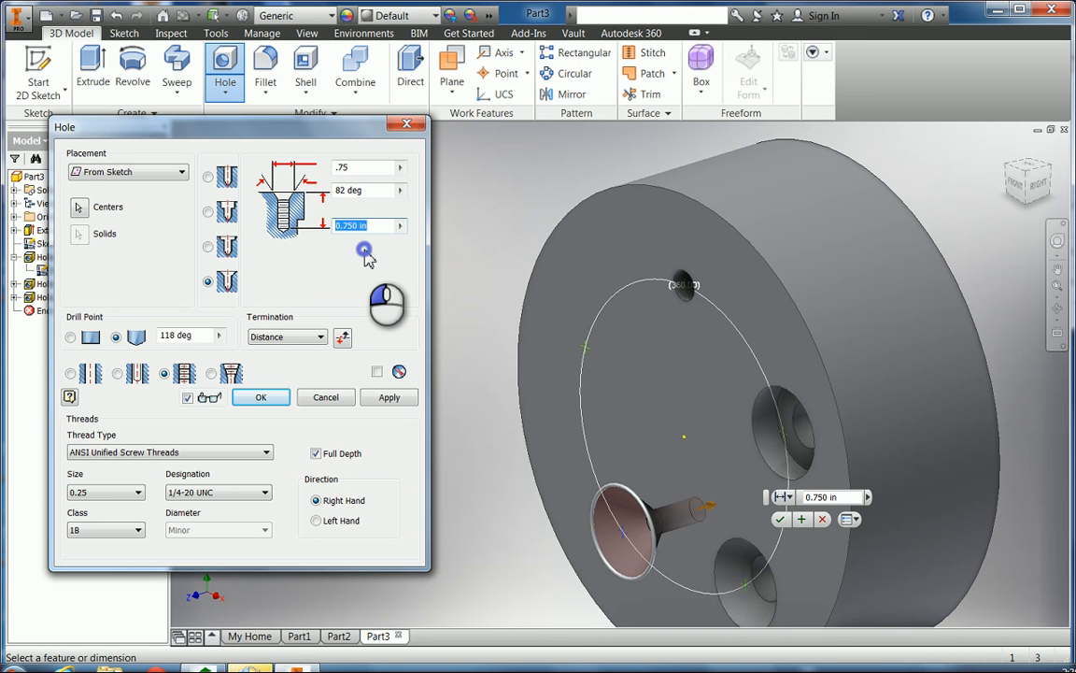
click(385, 229)
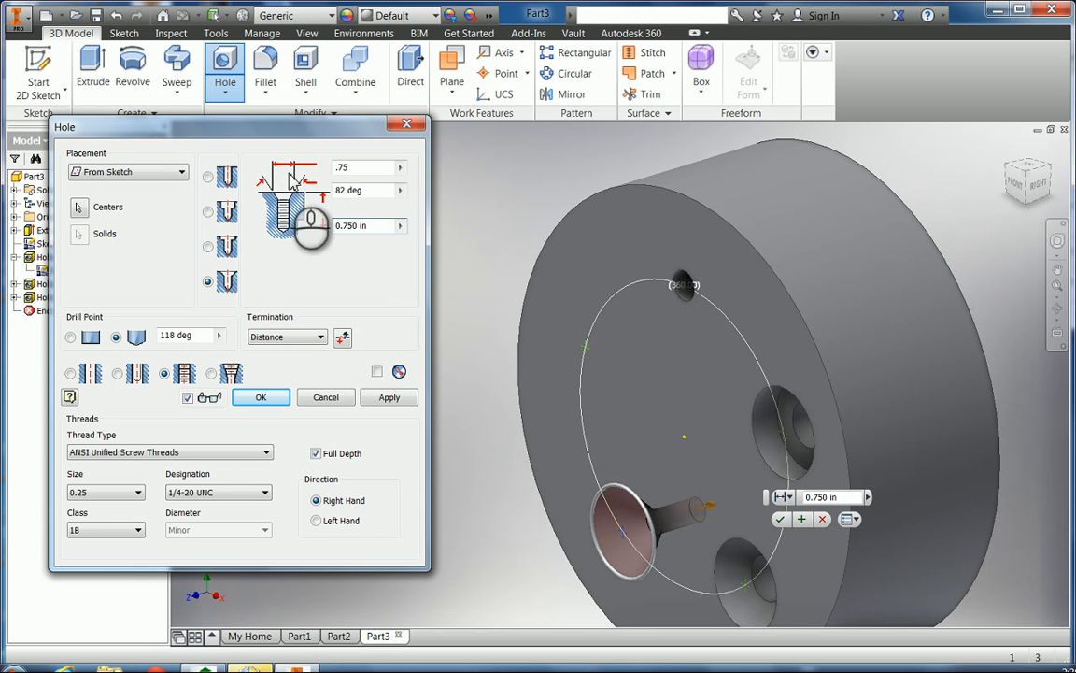
Change the tapped hole from countersink to the plain drilled form and create it.
click(208, 177)
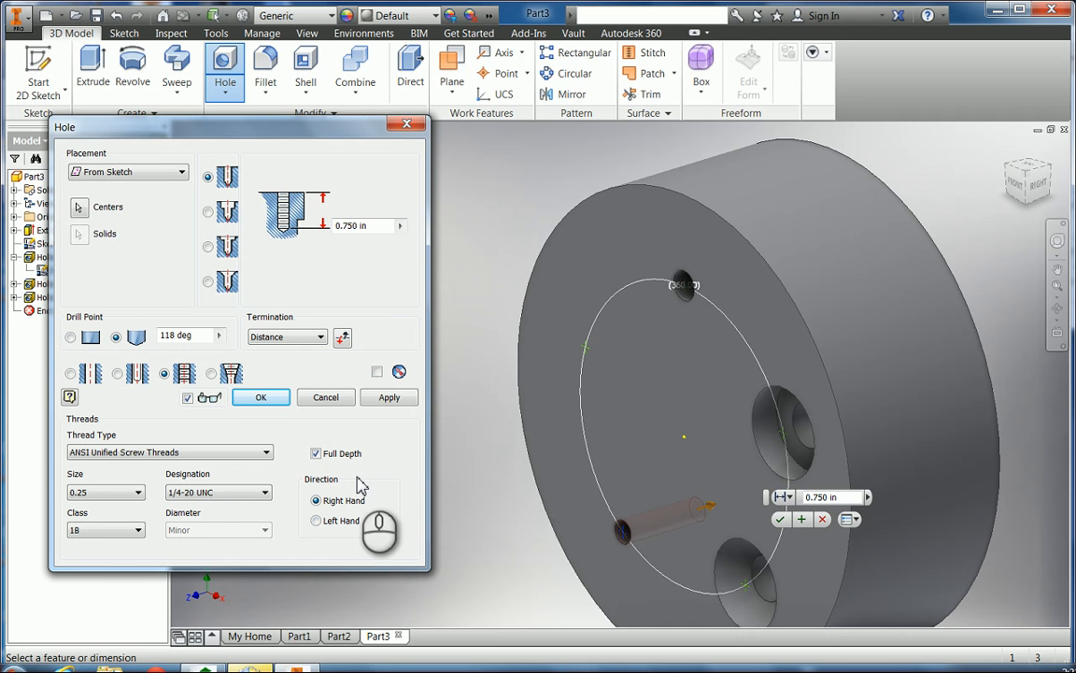
click(779, 520)
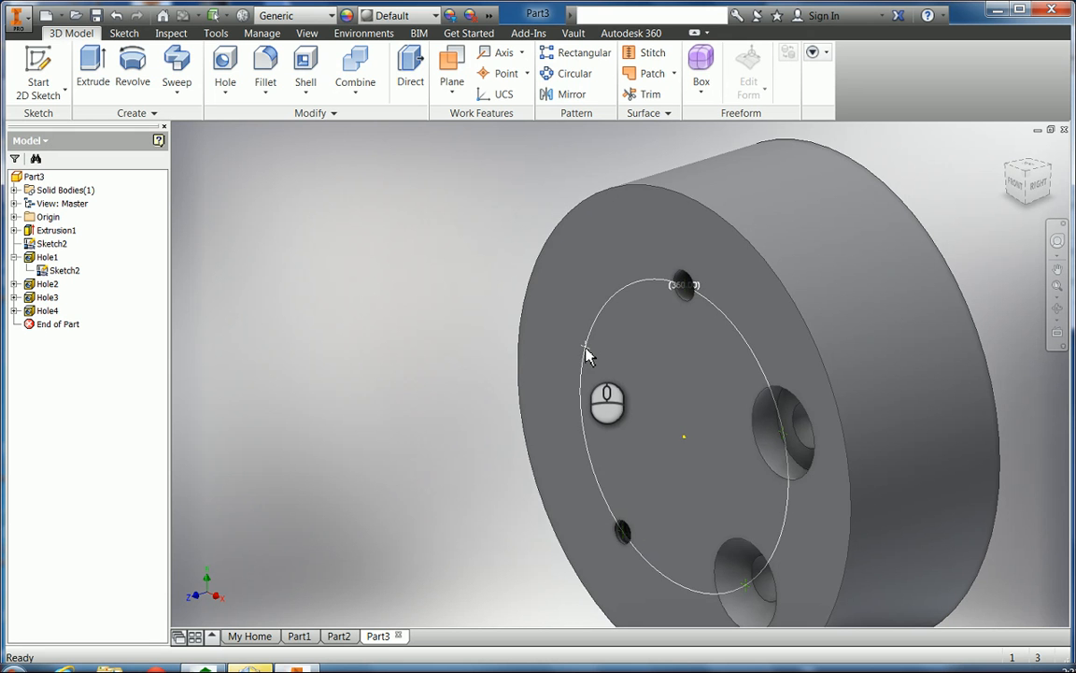
Create a spotface hole tapped 1/4-20 UNC at the upper-left pattern point, with the thread not running full depth.
right_click(588, 354)
click(619, 370)
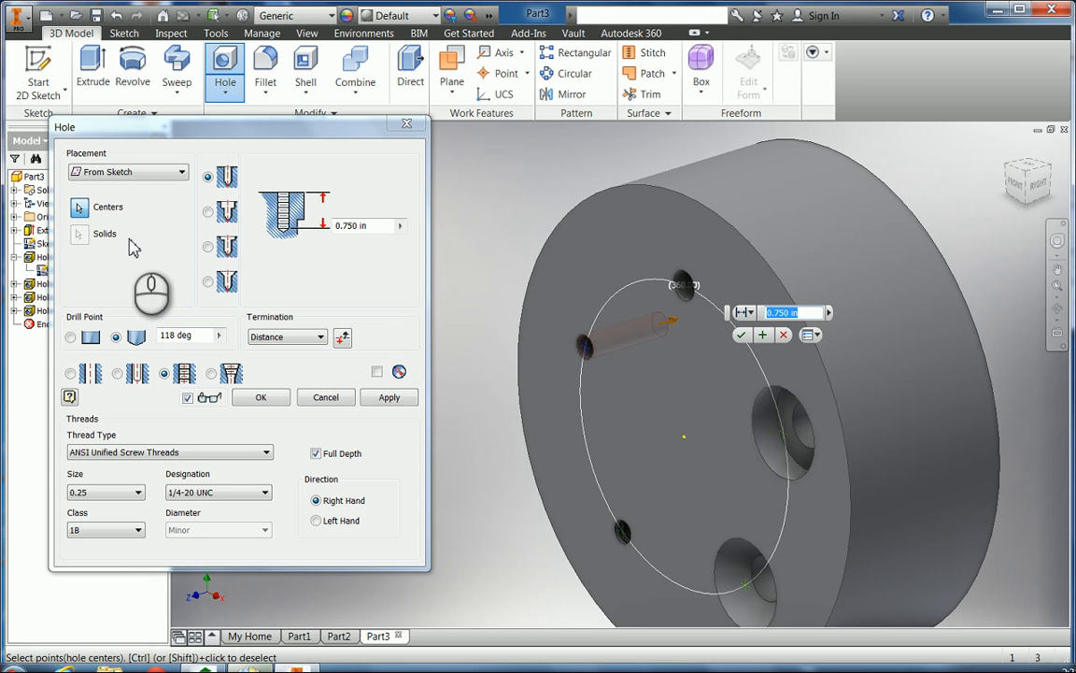
click(208, 247)
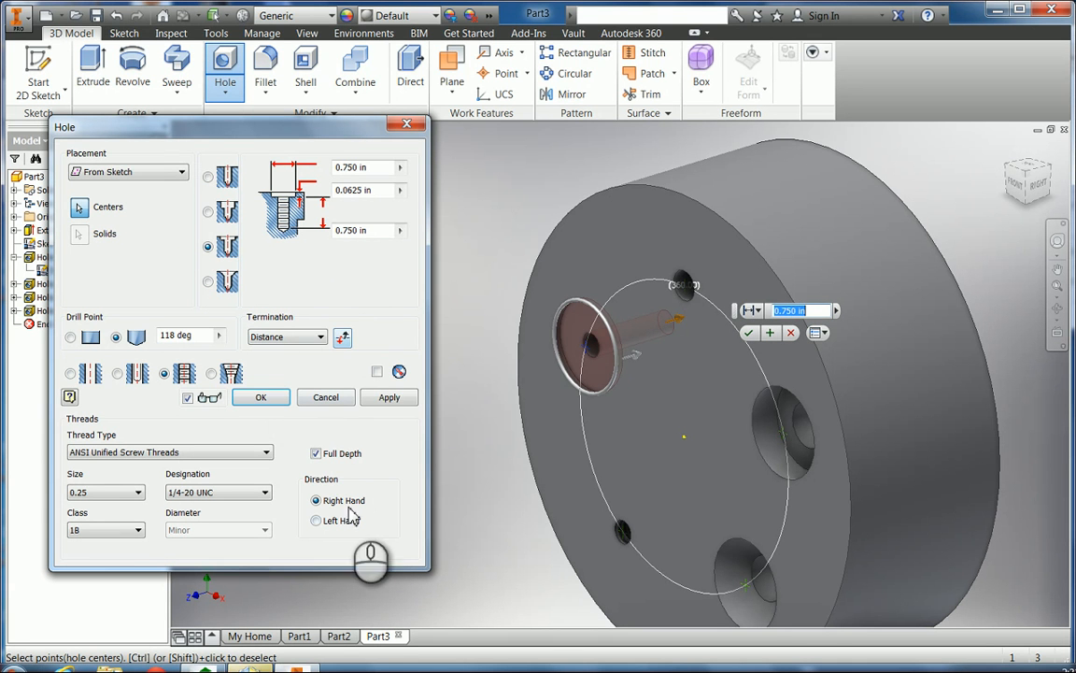
click(316, 453)
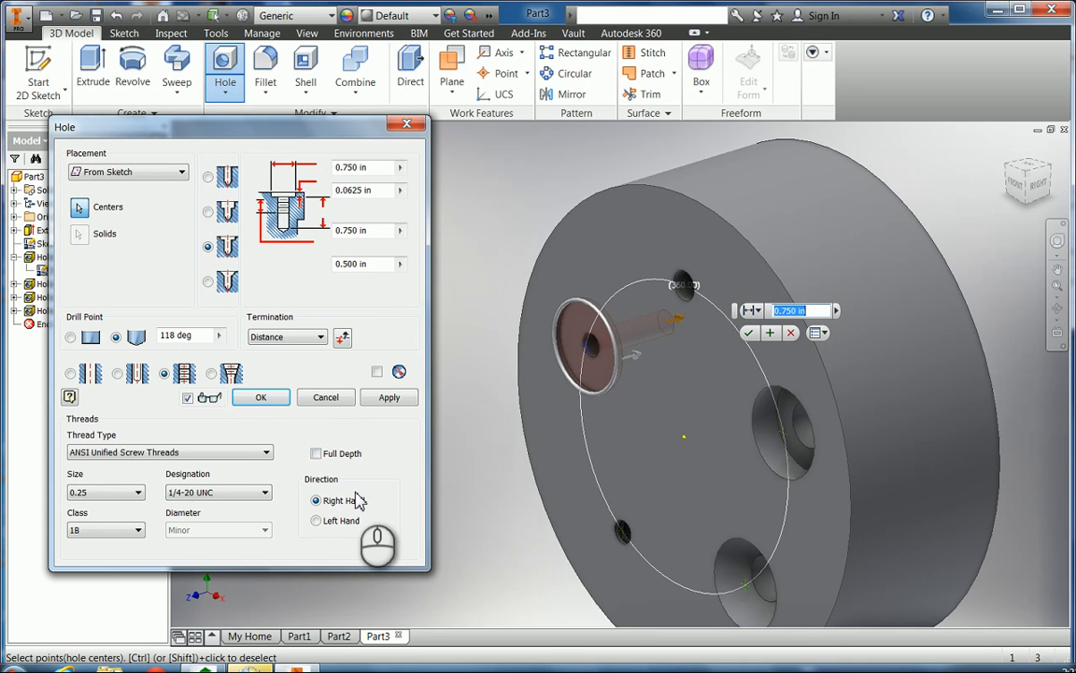
click(261, 397)
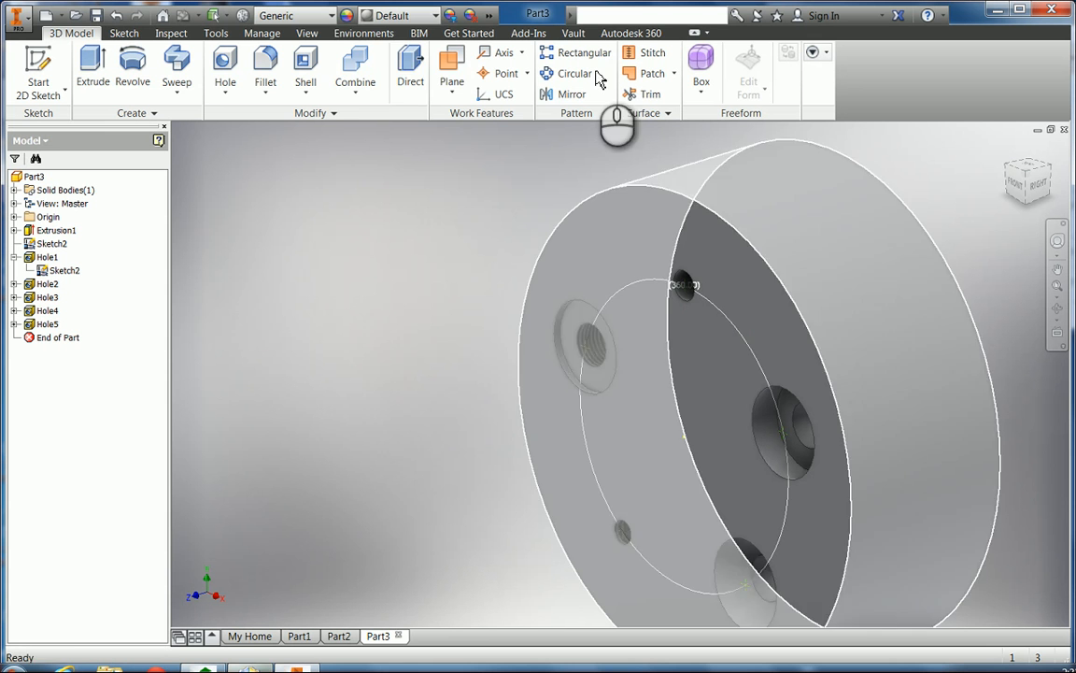
Apply the Denim - Blue appearance to the whole part.
click(435, 16)
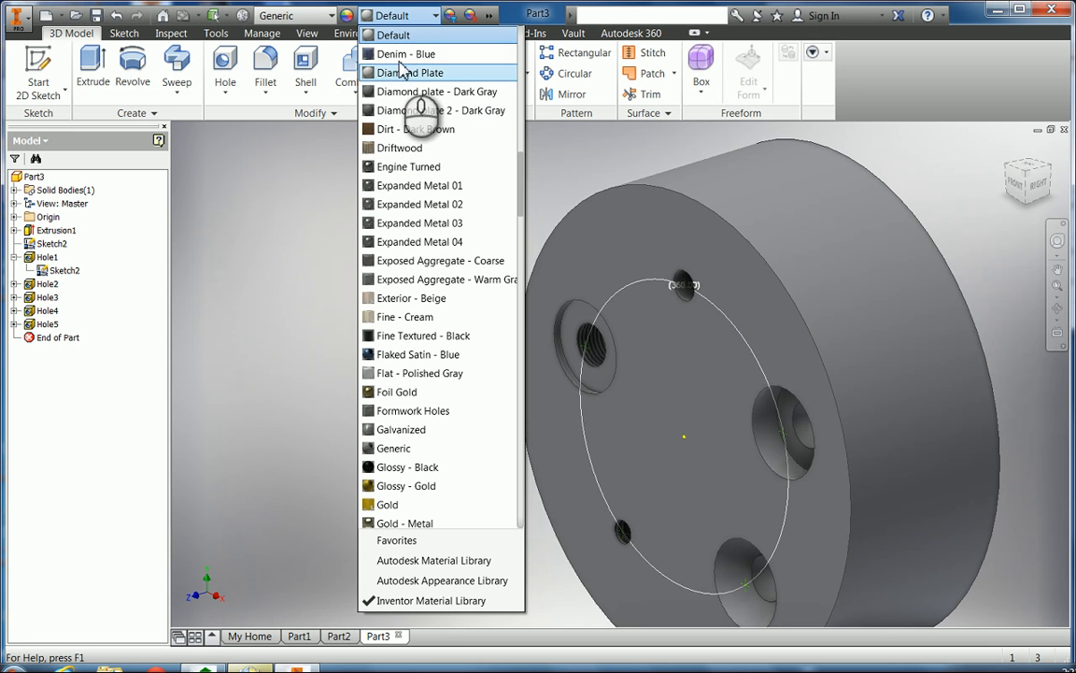
click(407, 55)
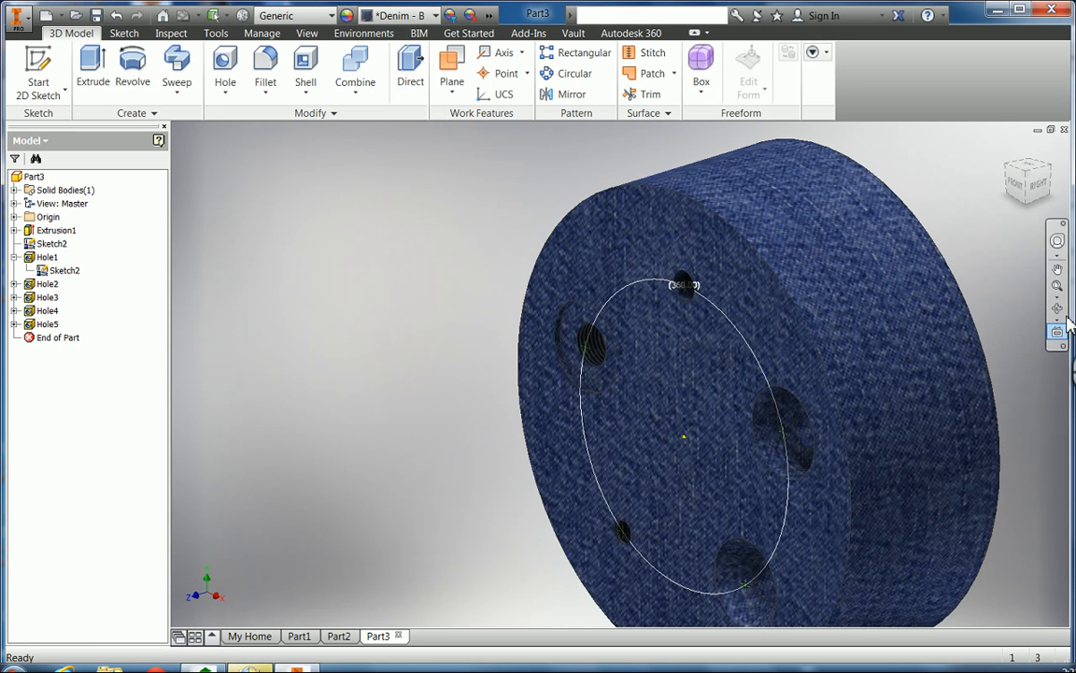
click(1058, 309)
drag(758, 336, 852, 349)
drag(908, 321, 855, 450)
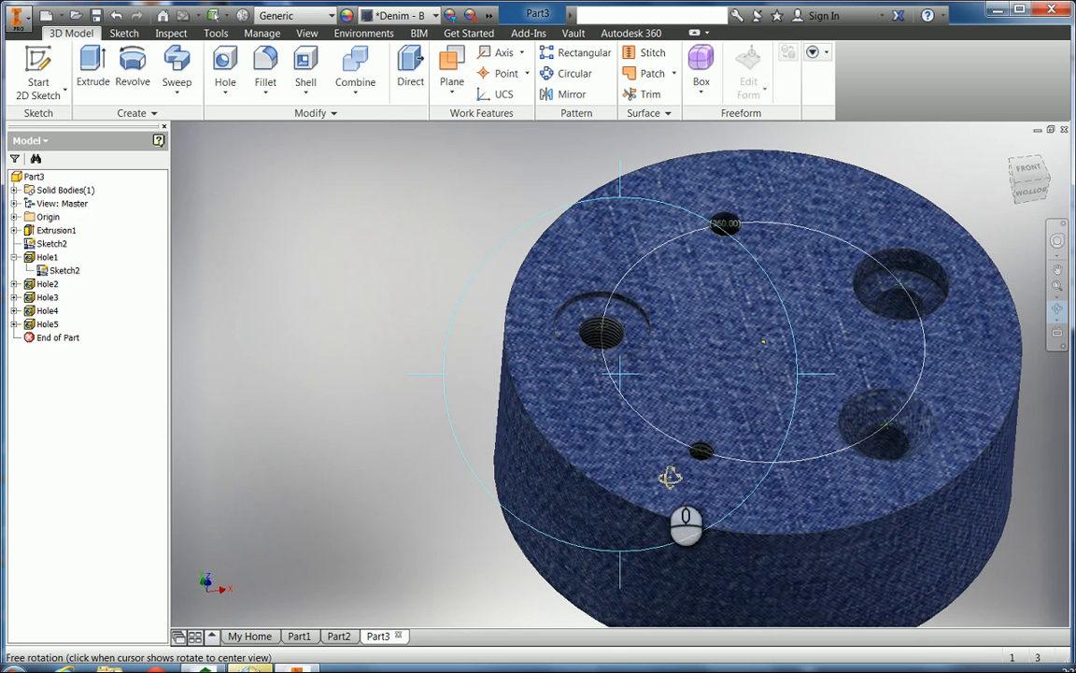